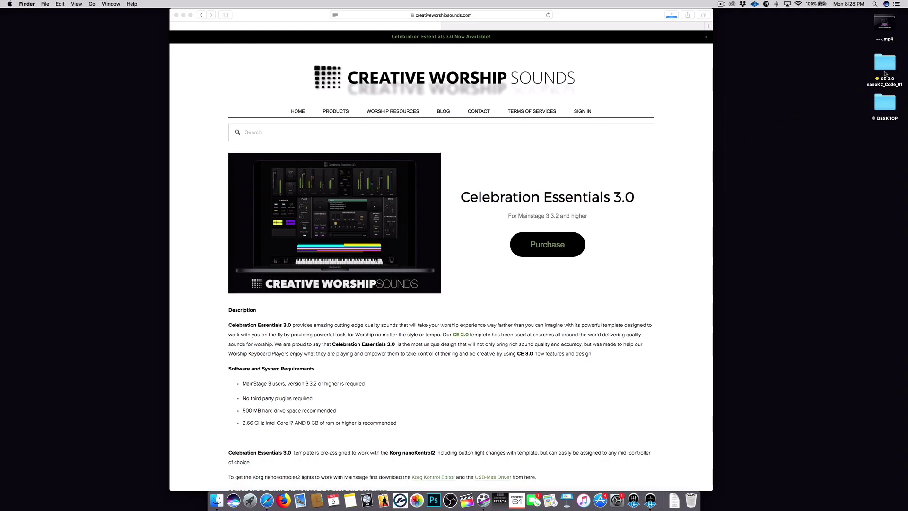
# Open the CE 3.0 nanoK2_Code_61 folder and expand CE 3.0 Concert Patches.
pyautogui.doubleClick(889, 64)
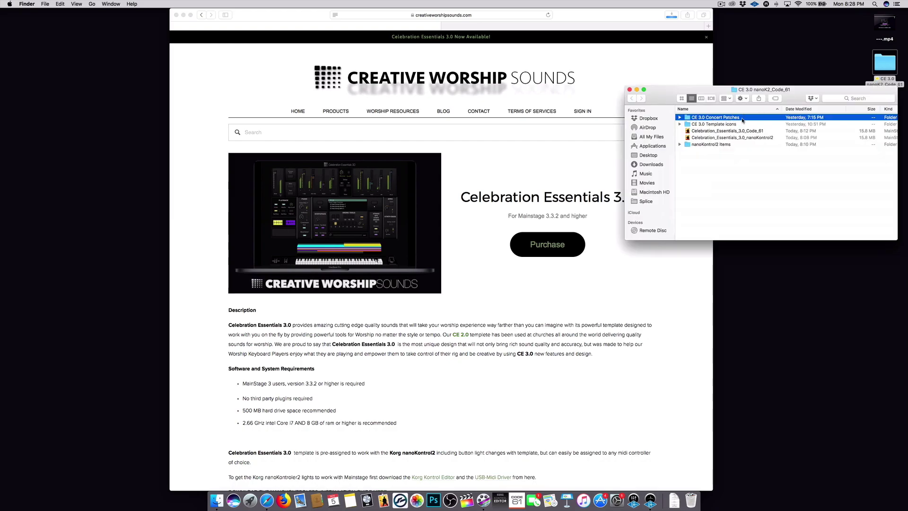
pyautogui.click(679, 118)
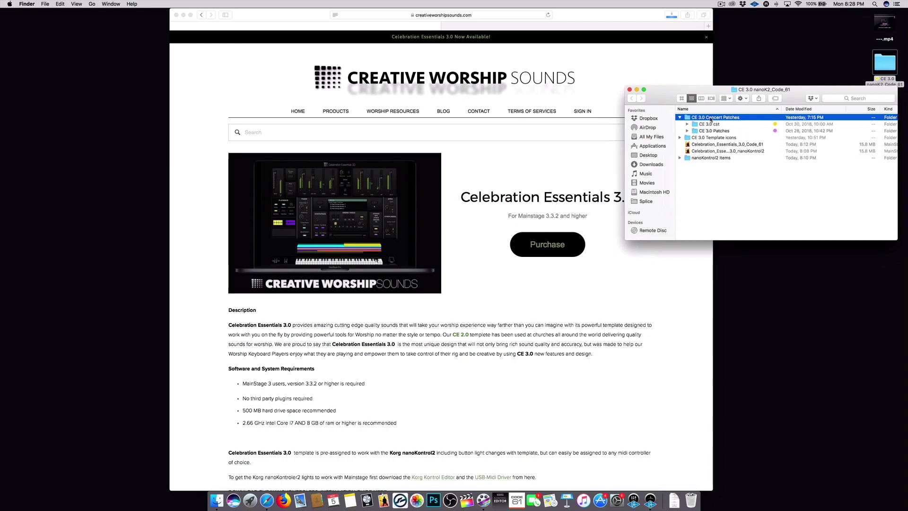
pyautogui.moveTo(659, 96); pyautogui.dragTo(639, 93)
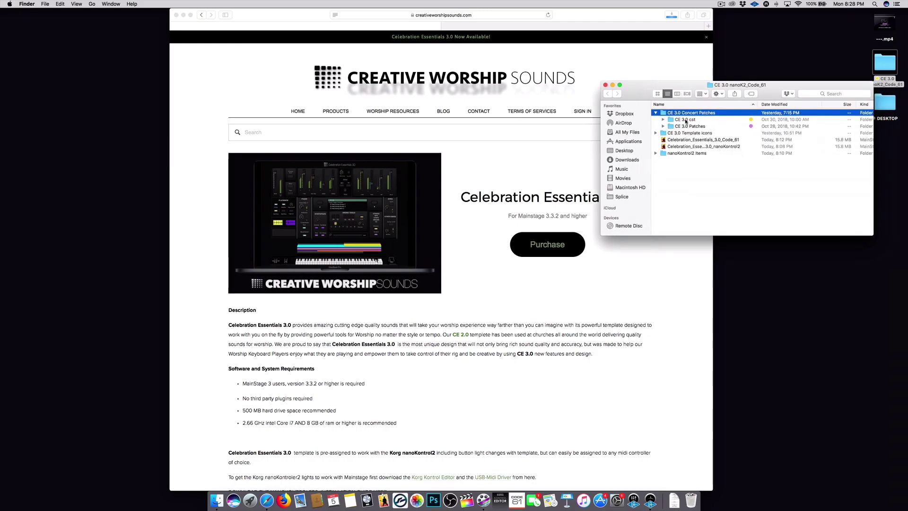
# Select the CE 3.0 Patches and CE 3.0 cst subfolders, then bring up the Go menu.
pyautogui.click(706, 126)
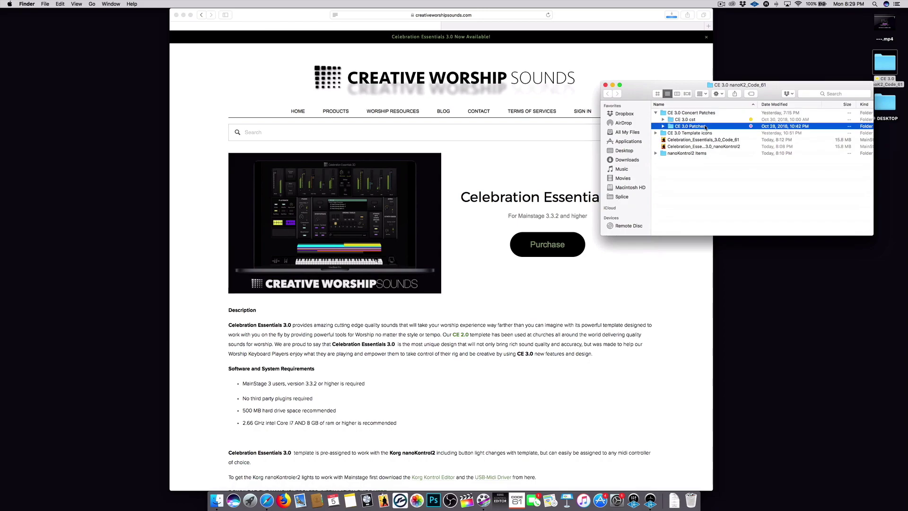
pyautogui.click(671, 121)
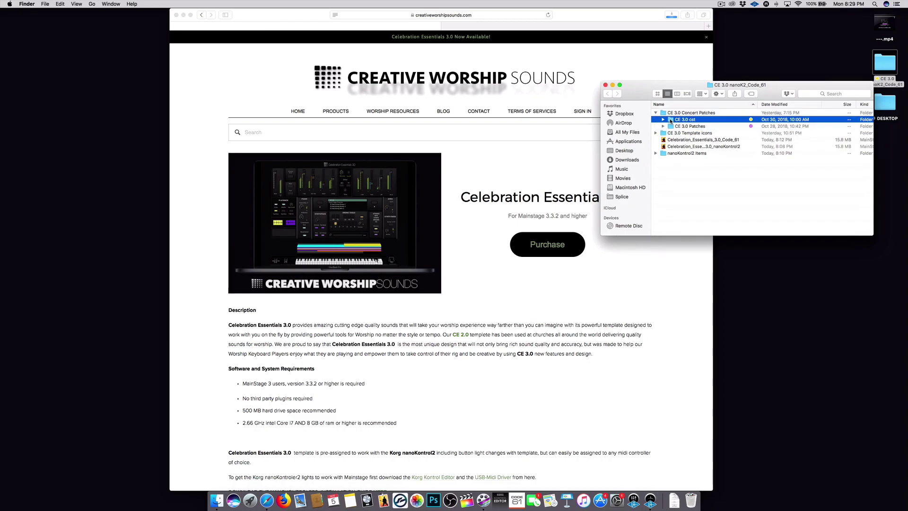
pyautogui.moveTo(644, 87); pyautogui.dragTo(478, 50)
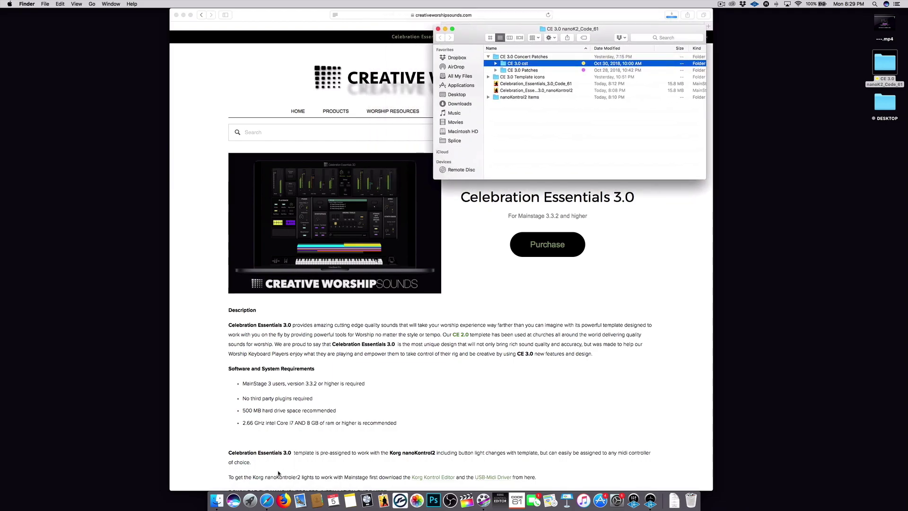
pyautogui.click(112, 4)
pyautogui.moveTo(94, 2)
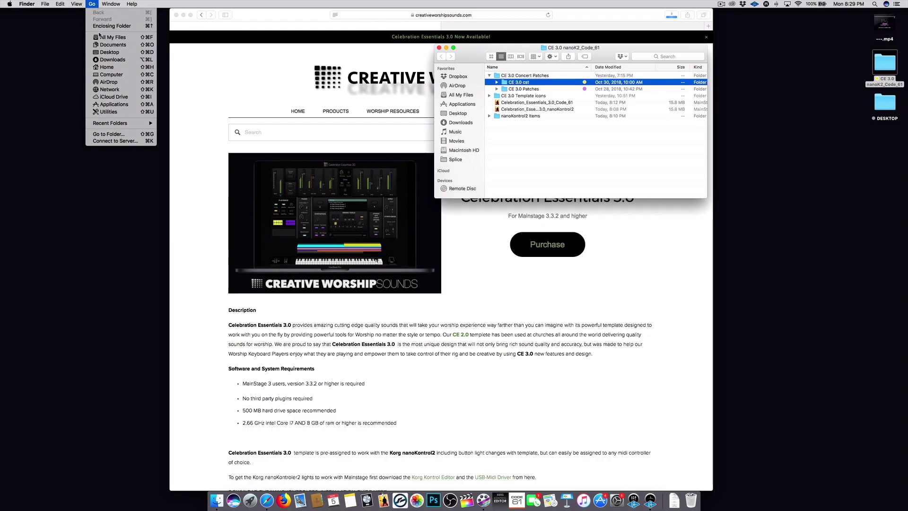
# Go to Computer and expand Macintosh HD > Users > the home folder.
pyautogui.click(111, 74)
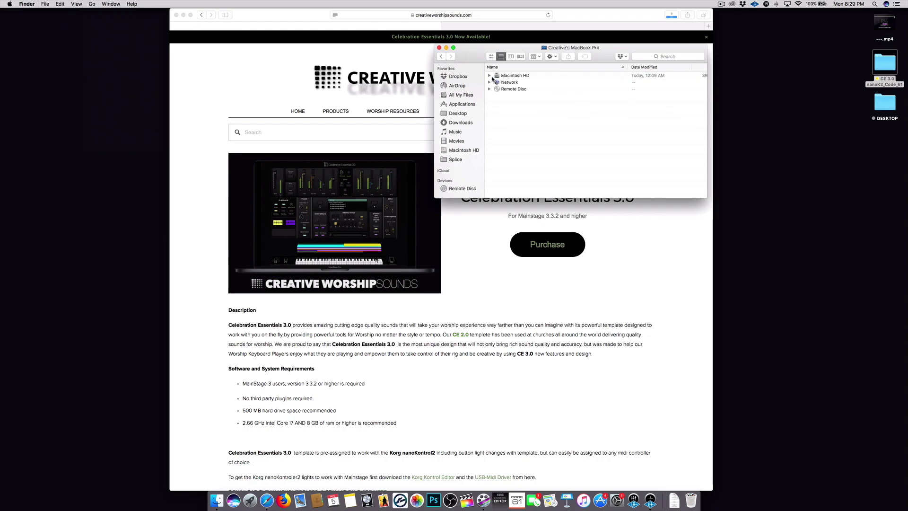
pyautogui.click(489, 76)
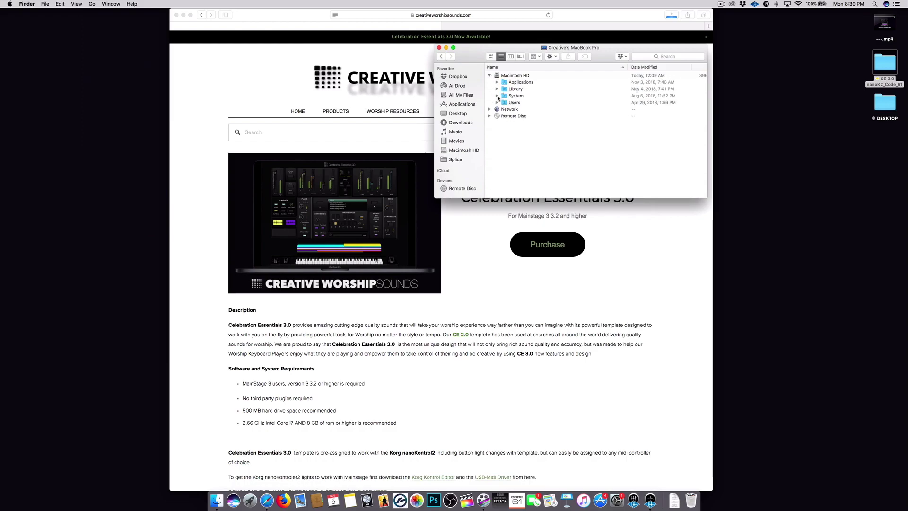
pyautogui.click(497, 102)
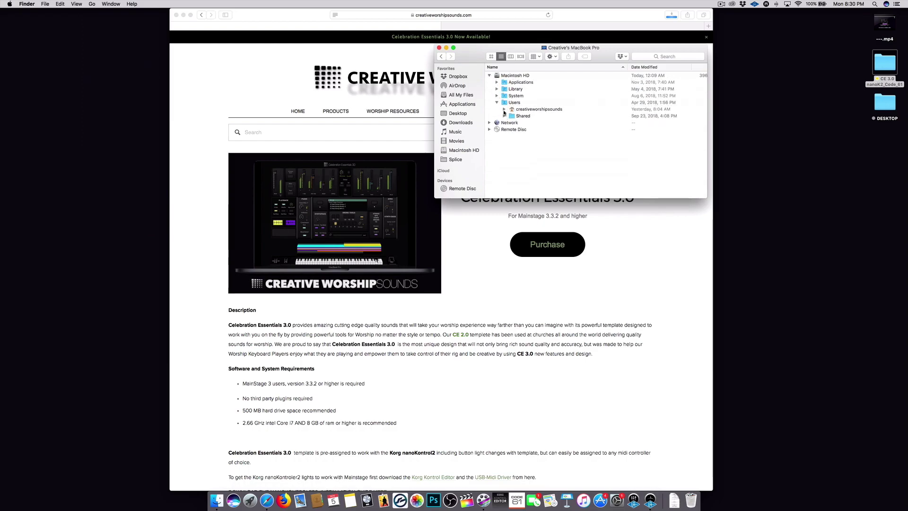
pyautogui.click(514, 110)
pyautogui.click(504, 110)
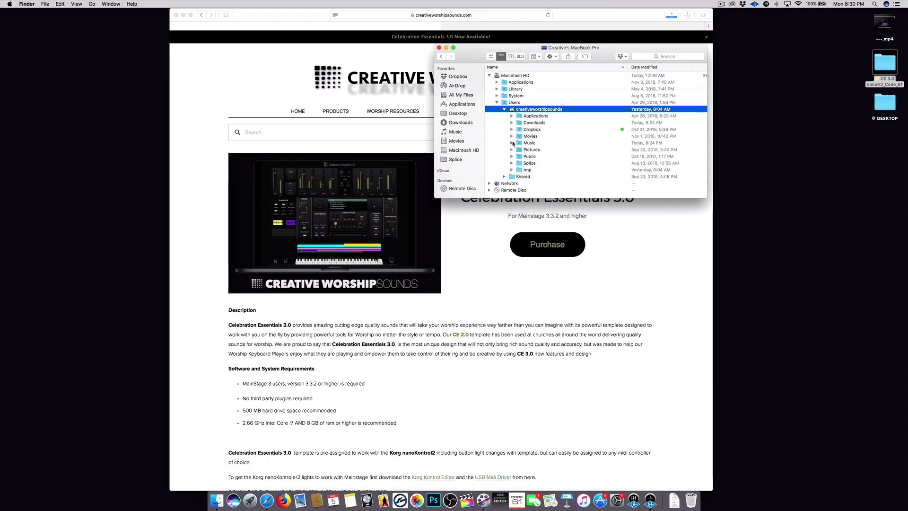
# Open Music > Audio Music Apps > Channel Strip Settings > Instrument > Performance, plus CE 3.0 nanoK2_Code_61 separately.
pyautogui.doubleClick(516, 143)
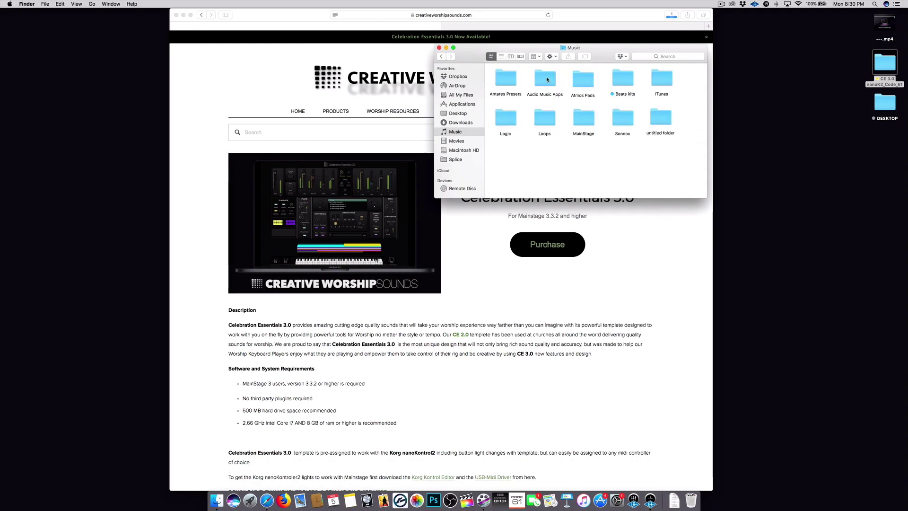
pyautogui.doubleClick(547, 79)
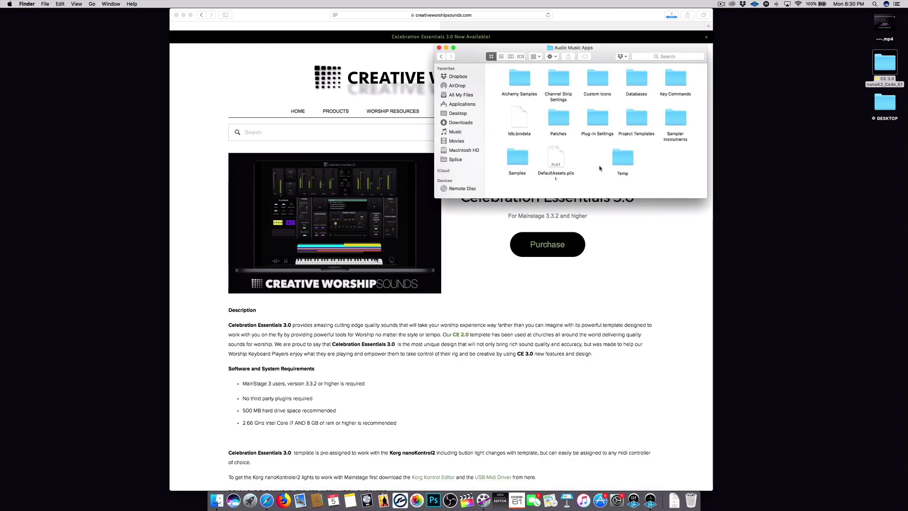
pyautogui.click(561, 81)
pyautogui.doubleClick(561, 81)
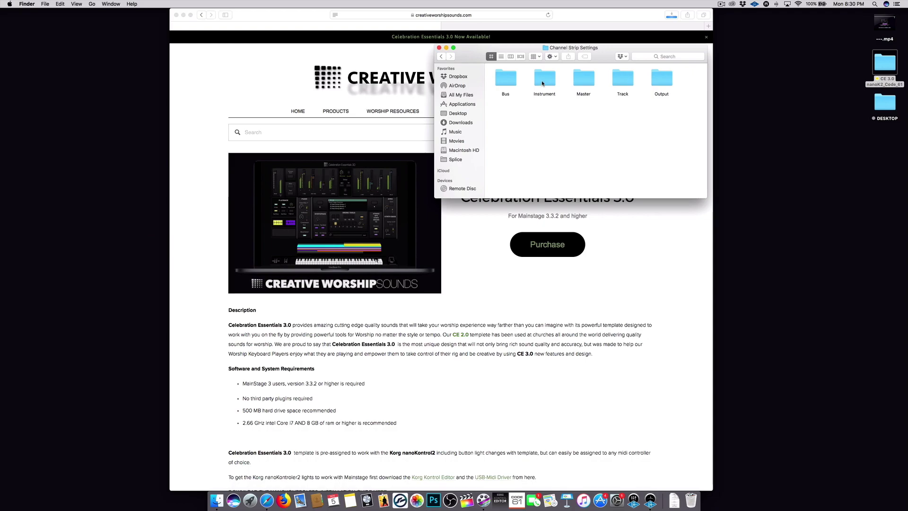
pyautogui.doubleClick(546, 80)
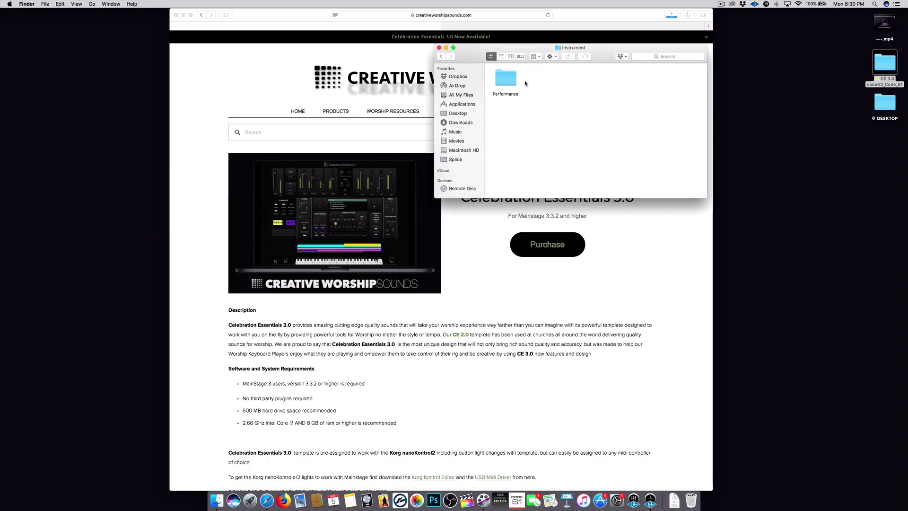
pyautogui.doubleClick(510, 79)
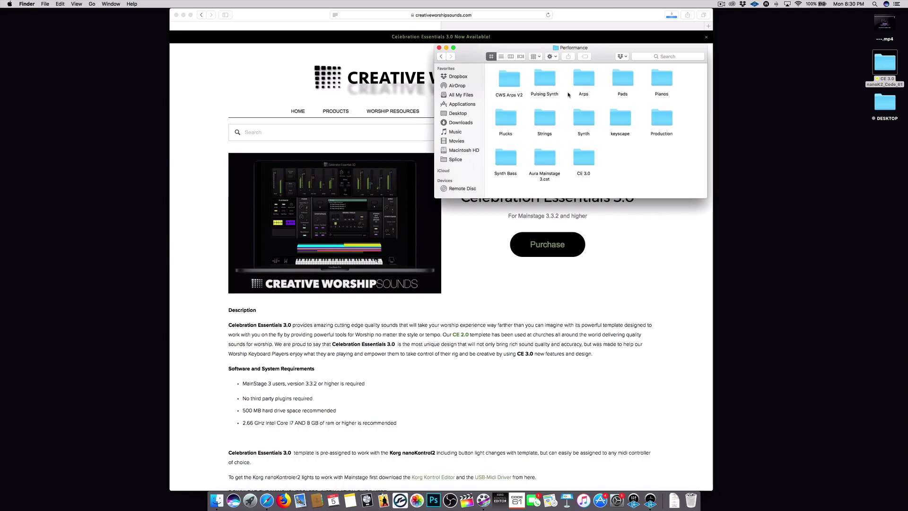
pyautogui.doubleClick(885, 67)
# Drag the CE 3.0 cst folder into Performance, cancelling the iCloud Drive removal prompt.
pyautogui.moveTo(487, 65); pyautogui.dragTo(675, 236)
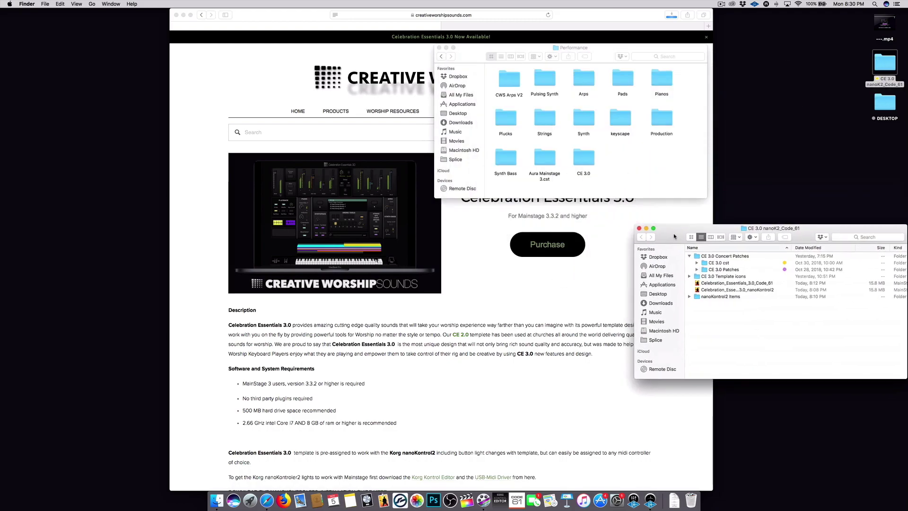
pyautogui.click(714, 264)
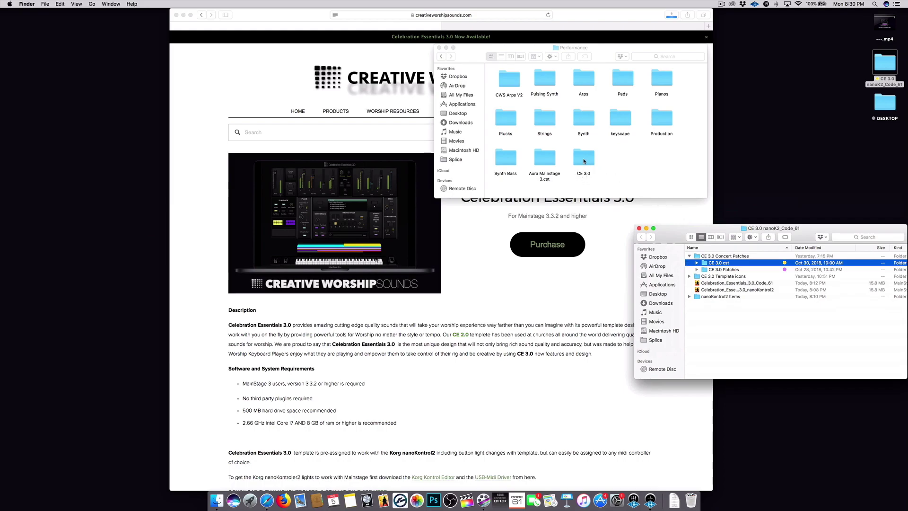
pyautogui.moveTo(706, 263); pyautogui.dragTo(620, 164)
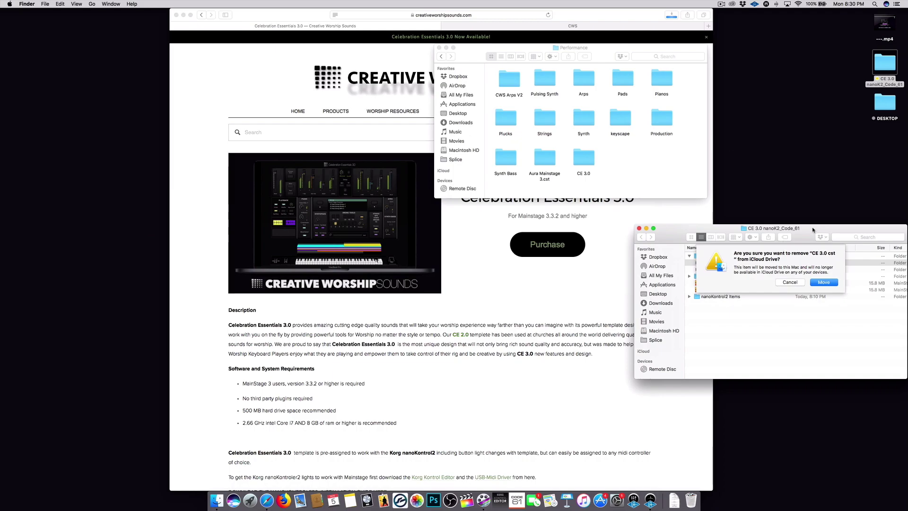
pyautogui.click(790, 282)
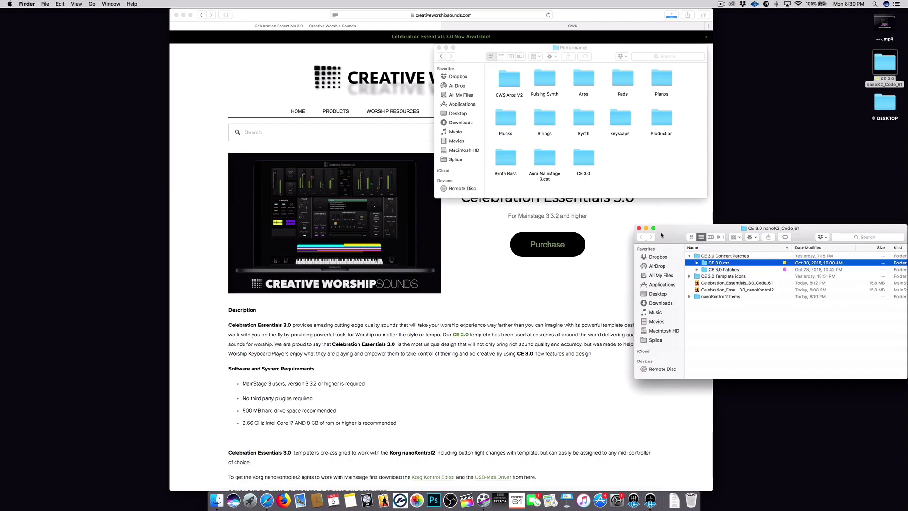
# Open CE 3.0 cst and the copied CE 3.0 folder in list view to compare contents.
pyautogui.doubleClick(702, 264)
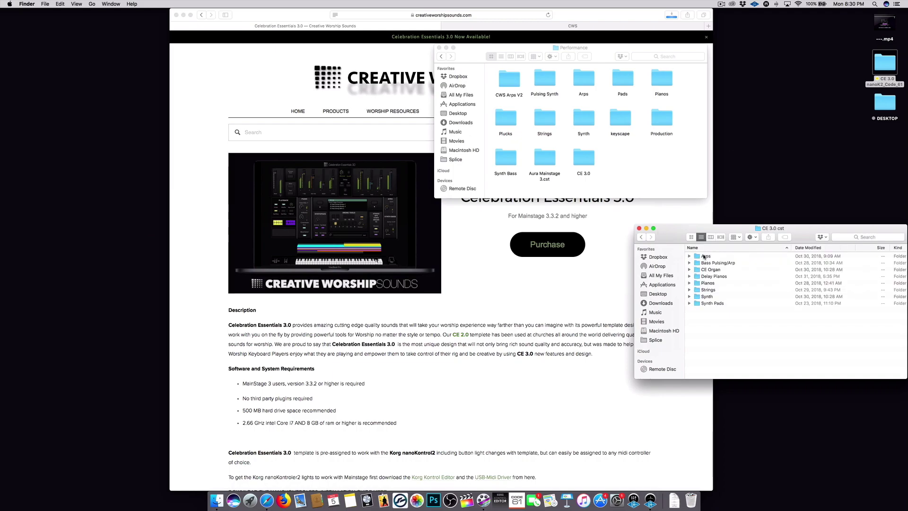
pyautogui.doubleClick(583, 158)
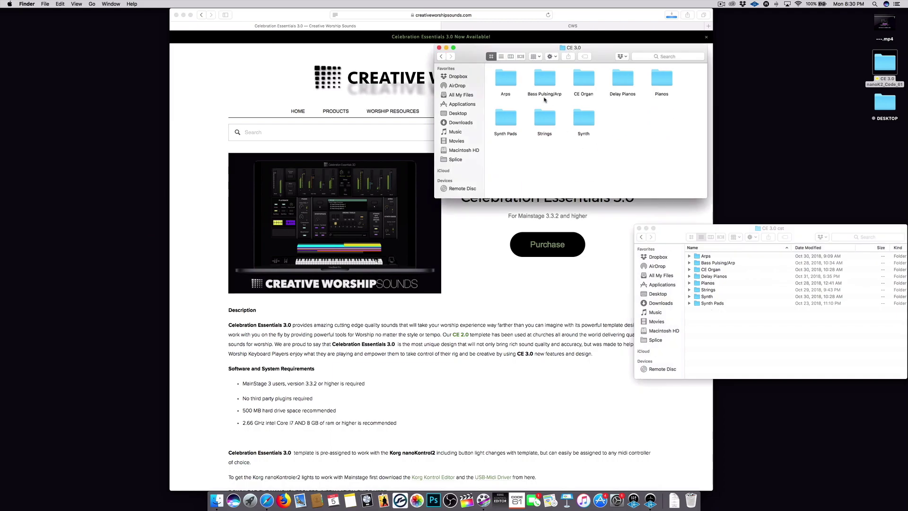
pyautogui.click(501, 56)
pyautogui.moveTo(700, 228); pyautogui.dragTo(677, 212)
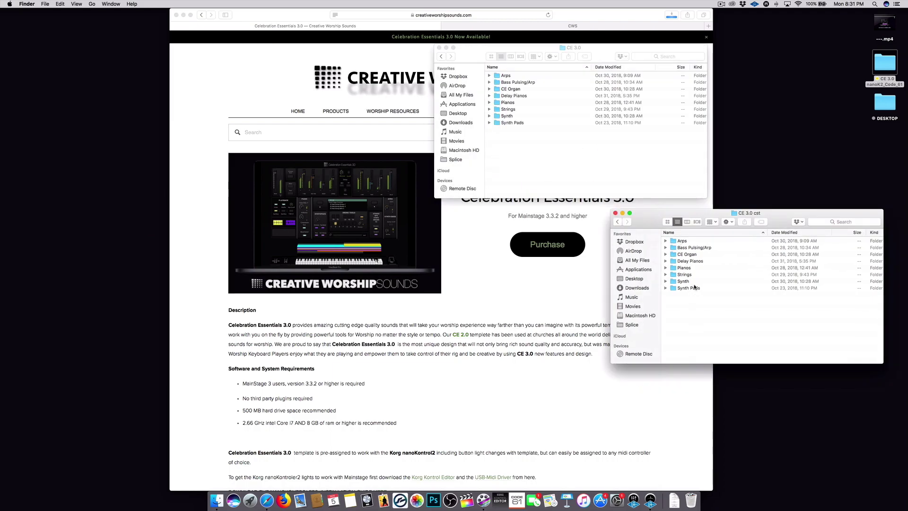
pyautogui.click(617, 222)
pyautogui.click(692, 254)
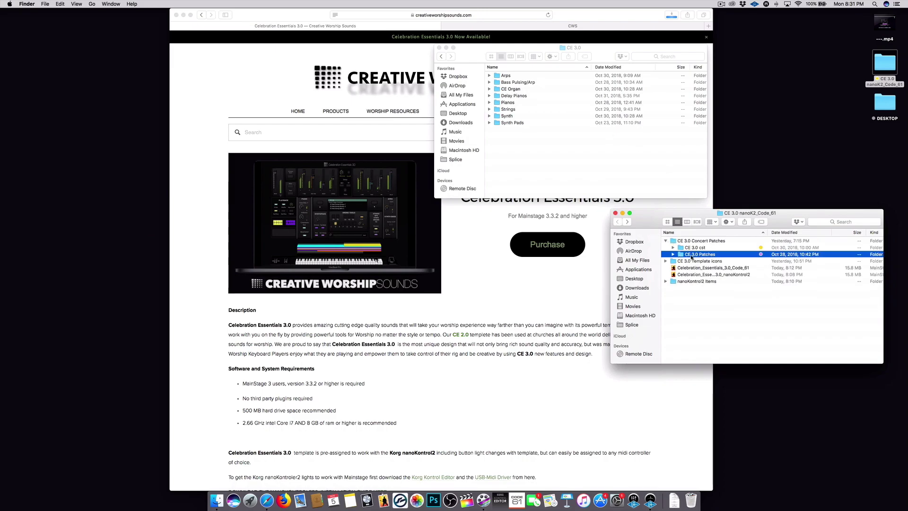
# Navigate to Music > Audio Music Apps > Patches > Instrument.
pyautogui.click(472, 60)
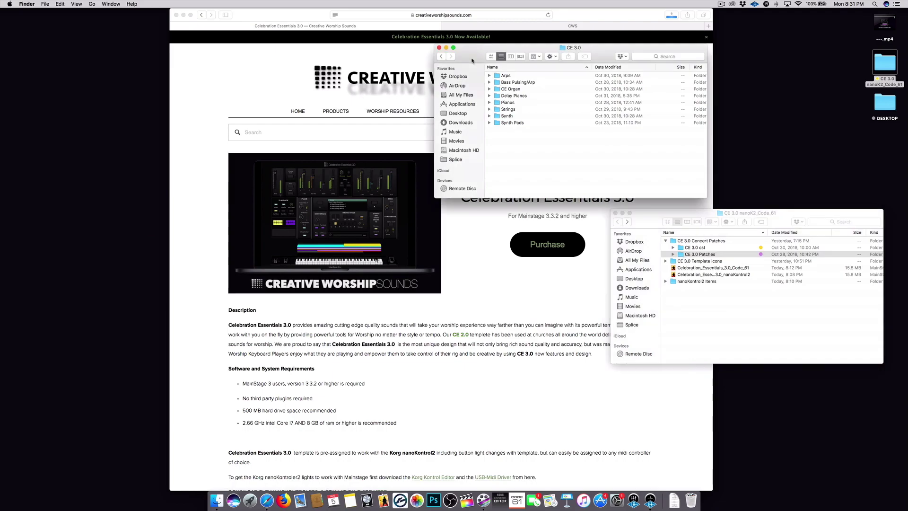
pyautogui.click(441, 56)
pyautogui.click(458, 131)
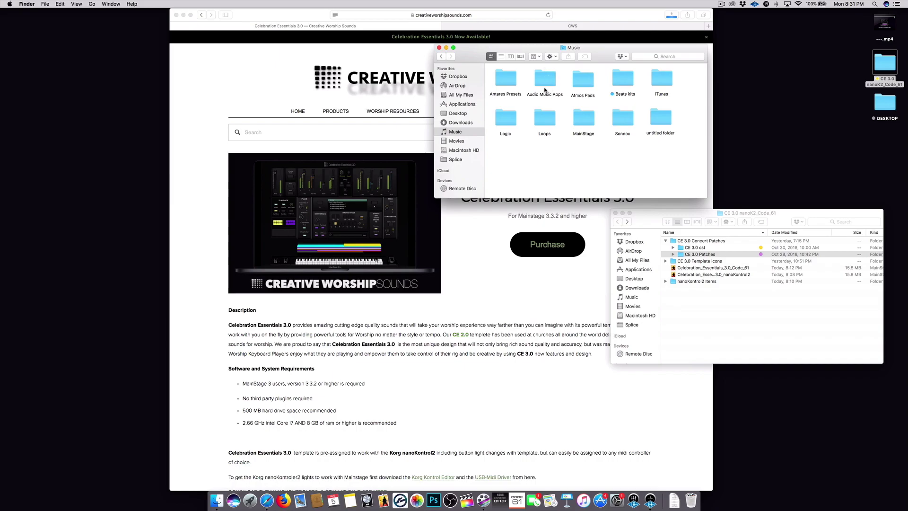
pyautogui.doubleClick(544, 85)
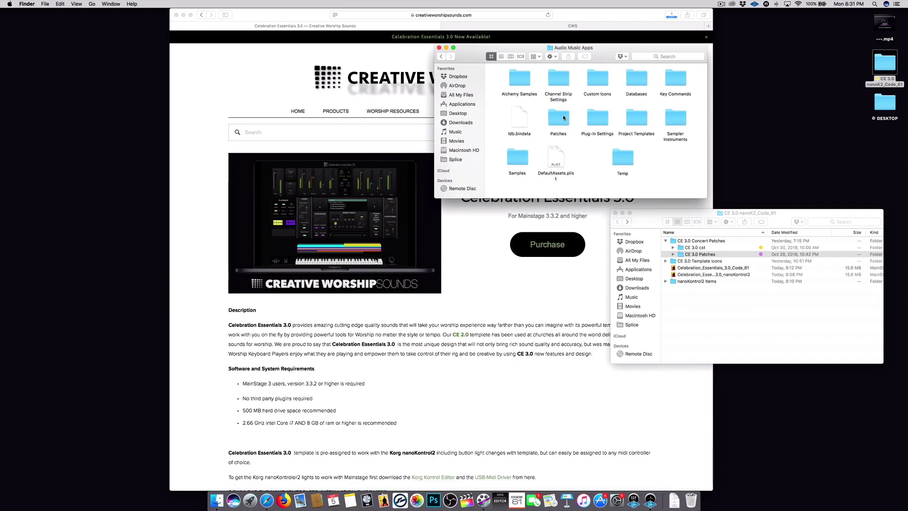
pyautogui.doubleClick(563, 118)
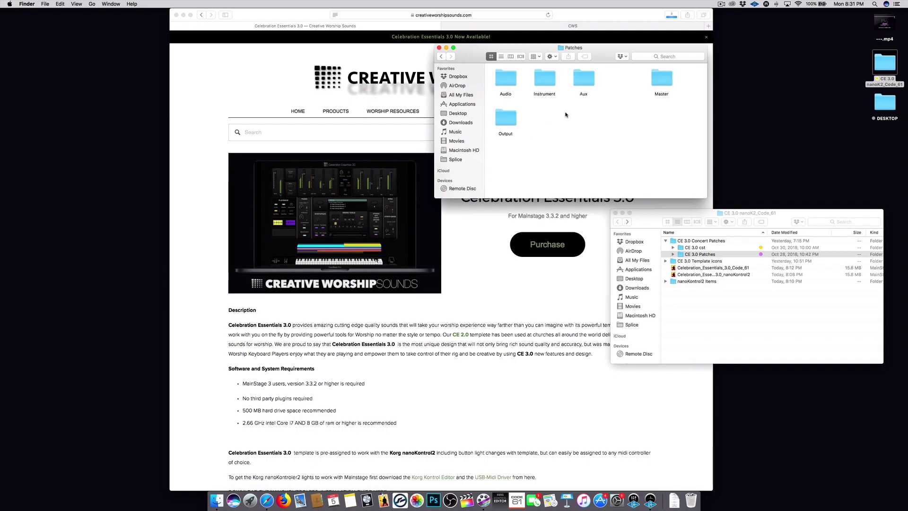
pyautogui.doubleClick(545, 79)
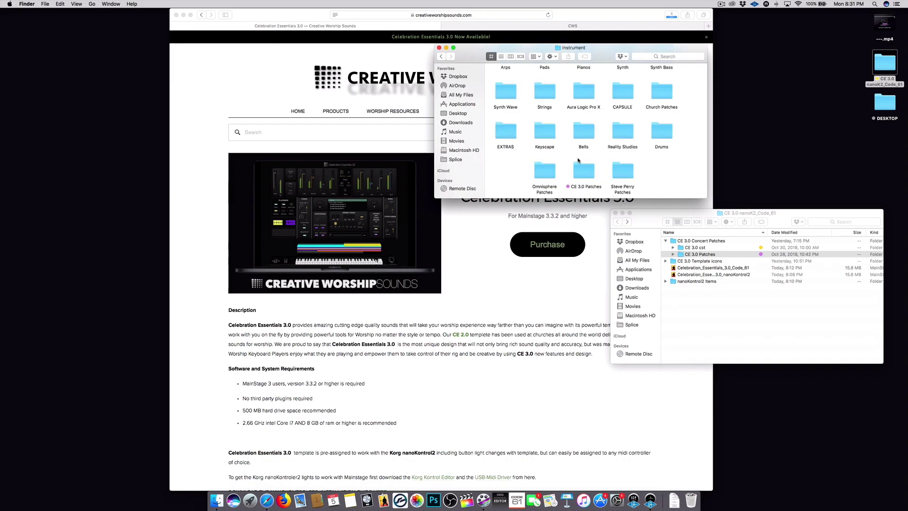
# Copy the downloaded CE 3.0 Patches folder into the Instrument patches folder.
pyautogui.scroll(-2, 681, 179)
pyautogui.click(585, 175)
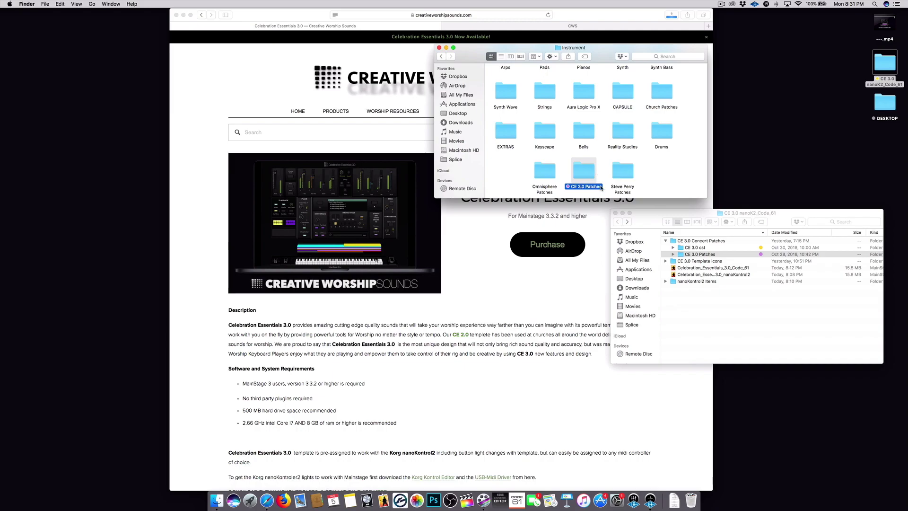
pyautogui.click(710, 256)
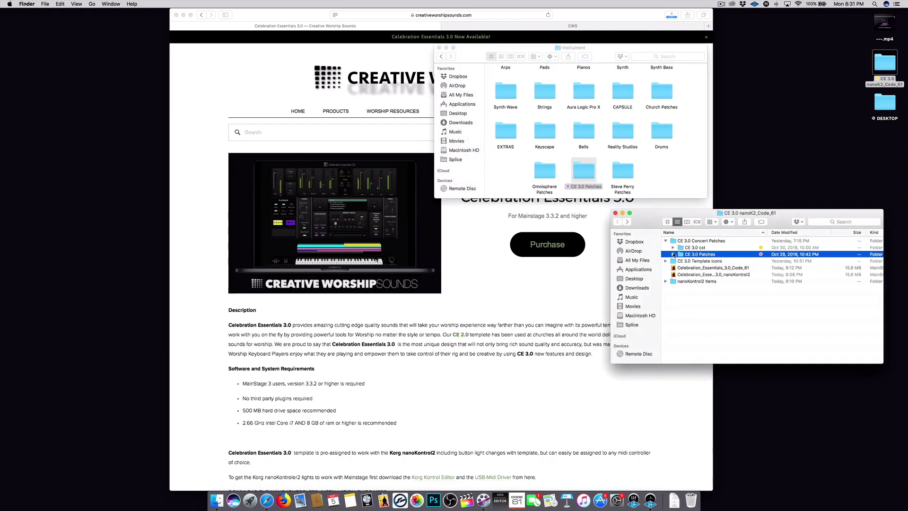
pyautogui.moveTo(683, 256)
pyautogui.mouseDown()
pyautogui.moveTo(654, 187)
pyautogui.moveTo(666, 169)
pyautogui.moveTo(679, 254)
pyautogui.mouseUp()
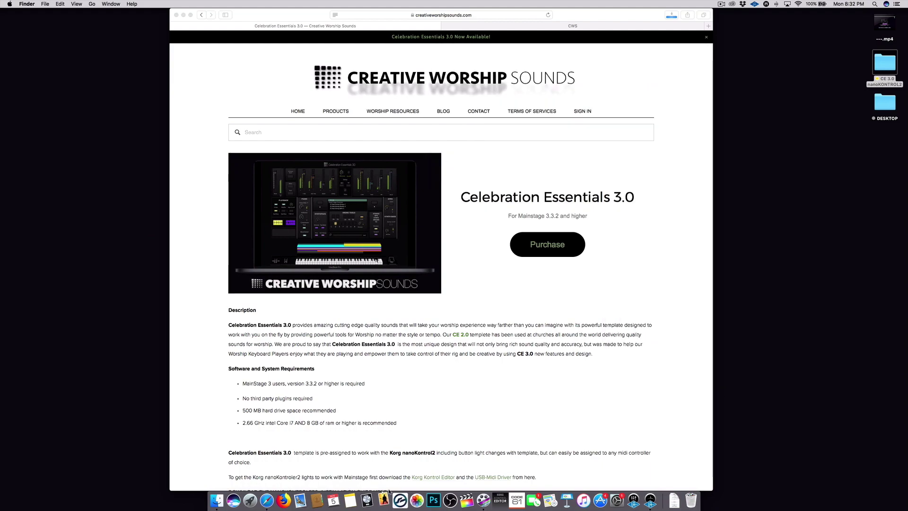
# Launch MainStage and select the CE 3.0 patch in the Celebration Essentials 3.0 Patch List.
pyautogui.click(381, 494)
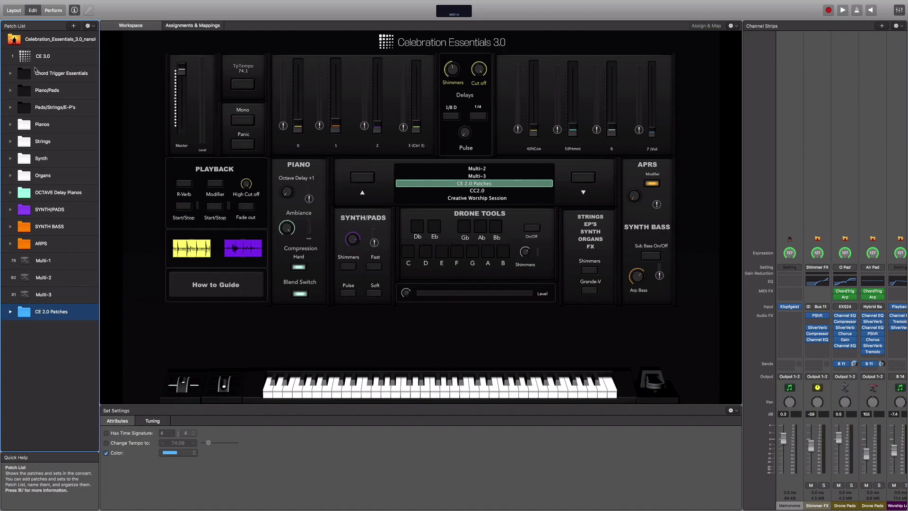
pyautogui.click(27, 124)
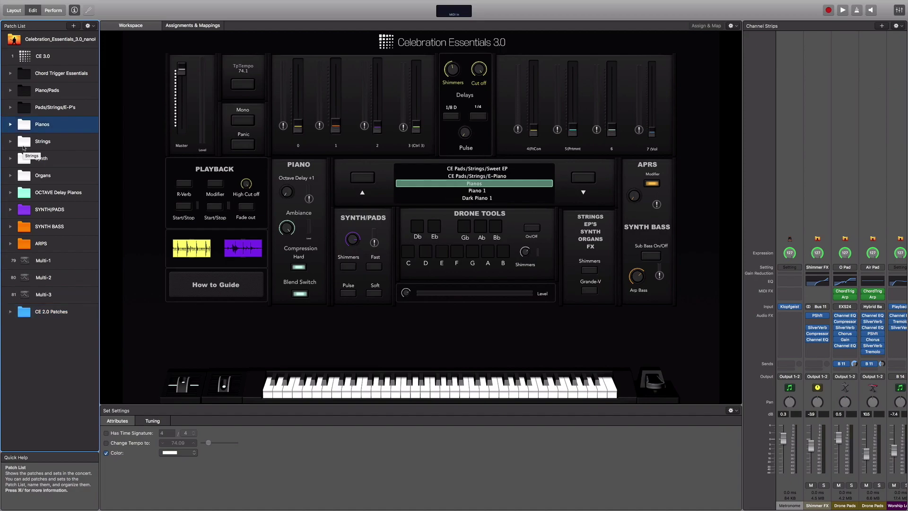
pyautogui.moveTo(47, 344); pyautogui.dragTo(22, 56)
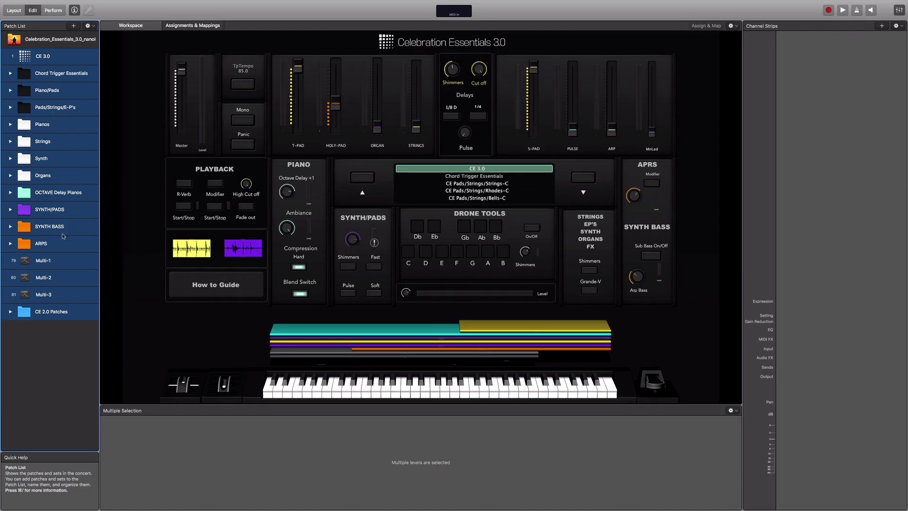
pyautogui.click(76, 362)
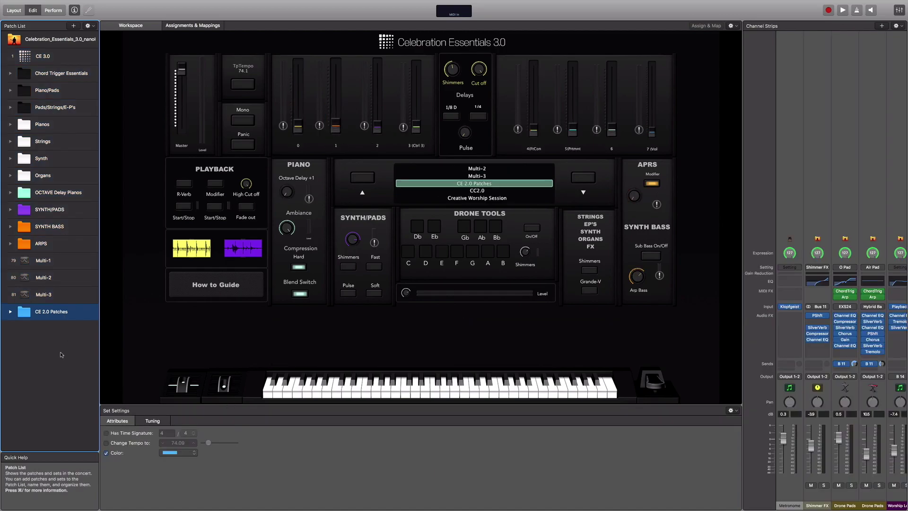
pyautogui.moveTo(41, 342); pyautogui.dragTo(48, 310)
pyautogui.click(30, 62)
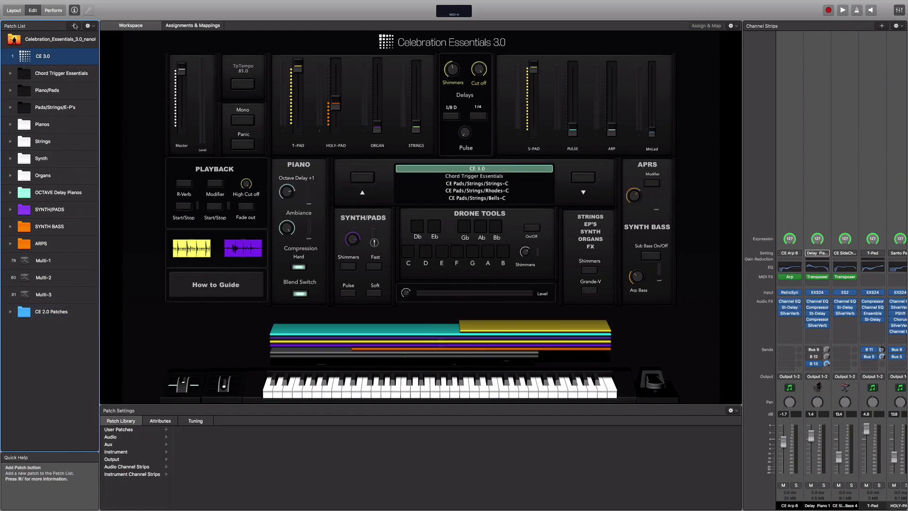
# Add an Untitled Patch after CE 3.0 and open User Patches > Instrument > CE 3.0 Patches.
pyautogui.click(74, 26)
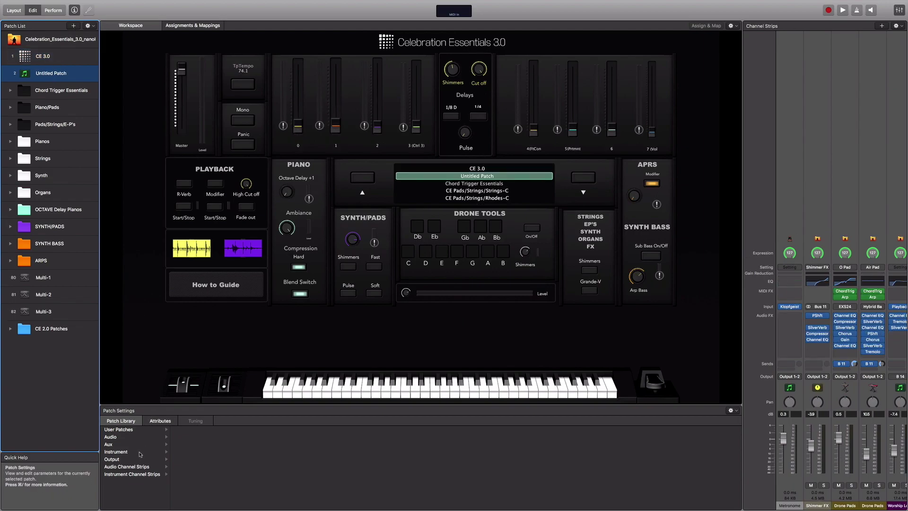
pyautogui.click(126, 430)
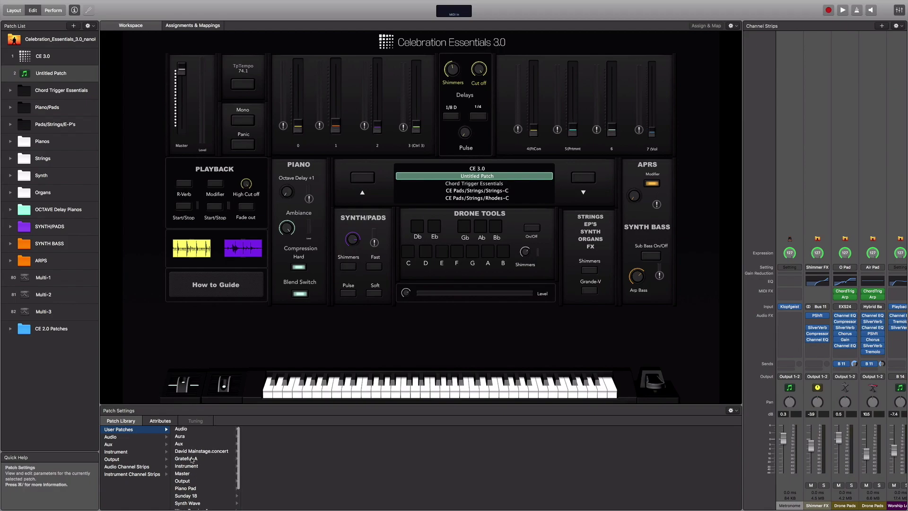
pyautogui.click(192, 467)
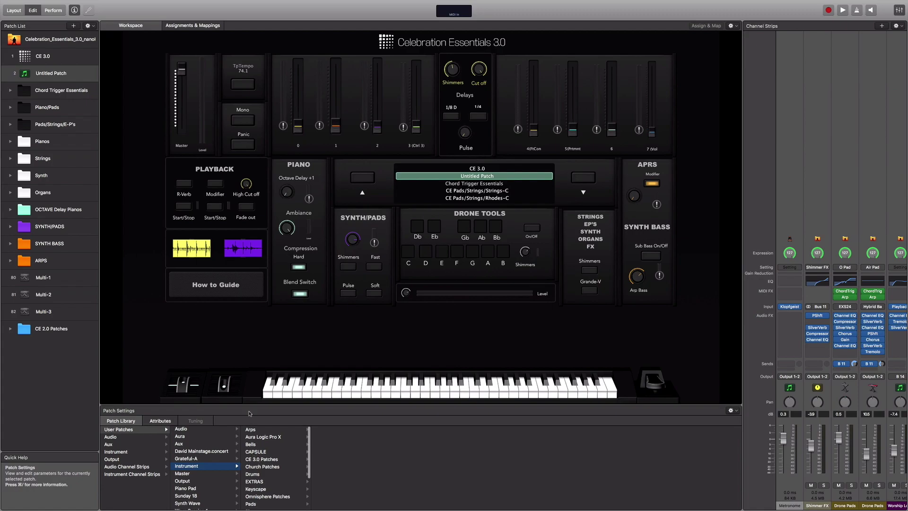
pyautogui.scroll(-2, 263, 483)
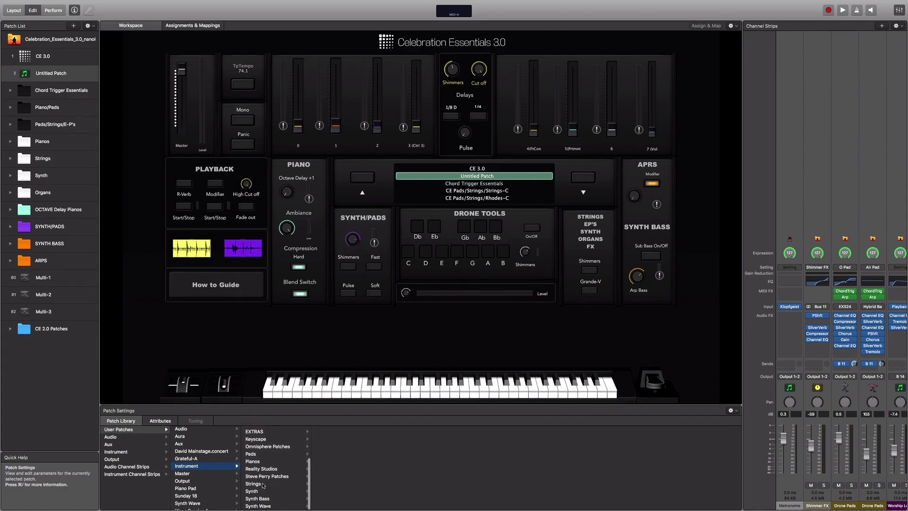
pyautogui.scroll(2, 260, 464)
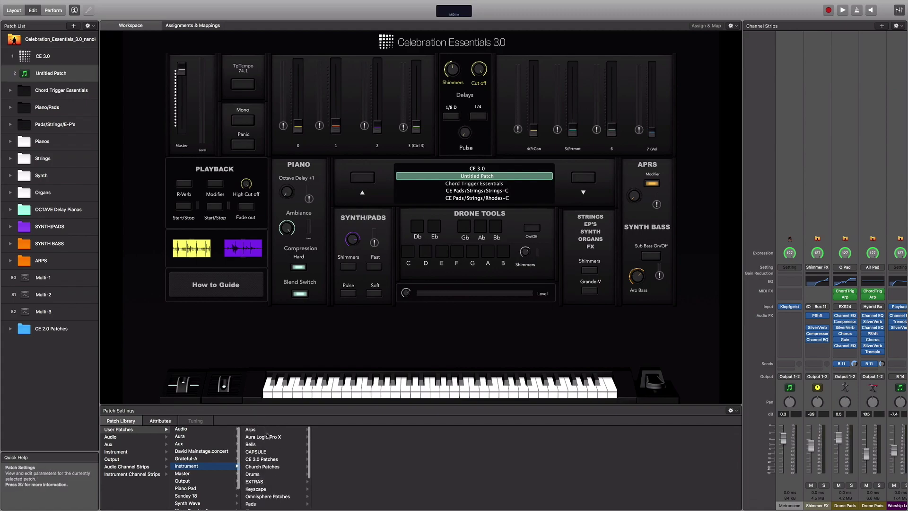
pyautogui.click(259, 459)
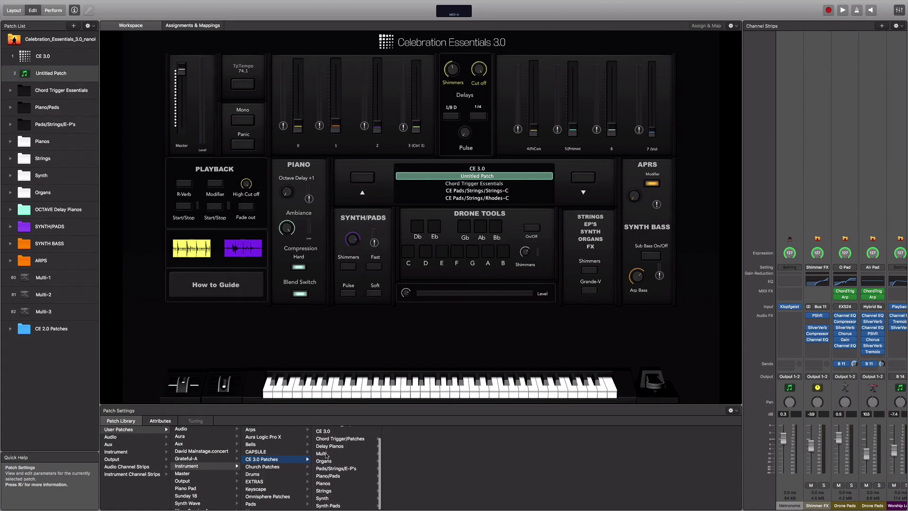
# Browse the Arps, Bass Pulsing/Arp and Chord Trigger/Patches folders of CE 3.0 Patches.
pyautogui.scroll(-2, 331, 456)
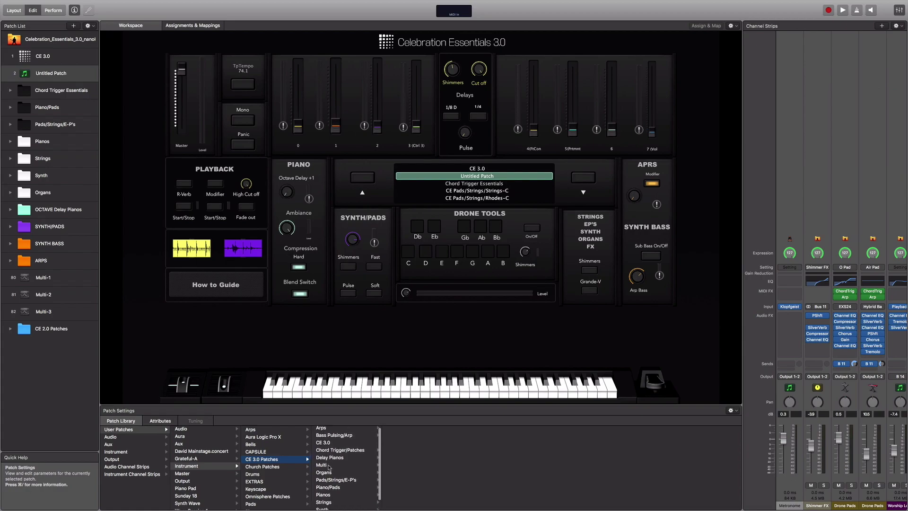
pyautogui.scroll(2, 341, 456)
pyautogui.click(350, 430)
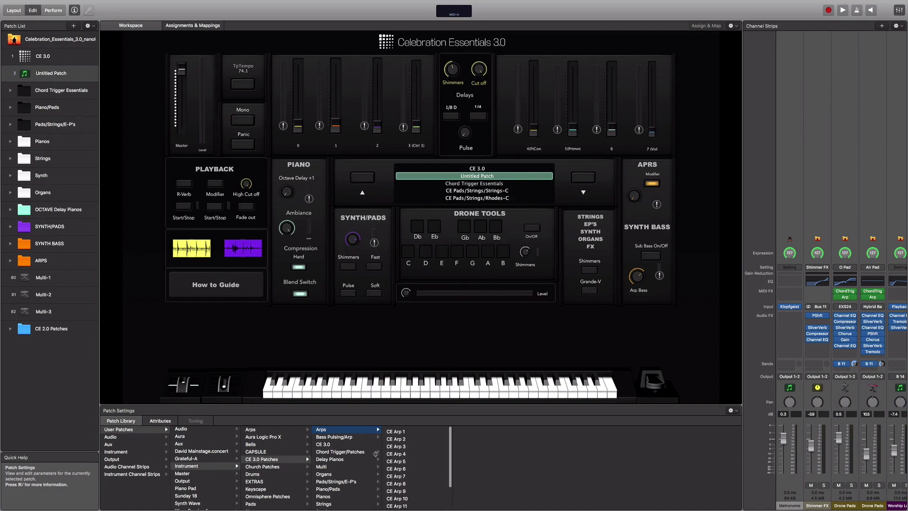
pyautogui.click(352, 437)
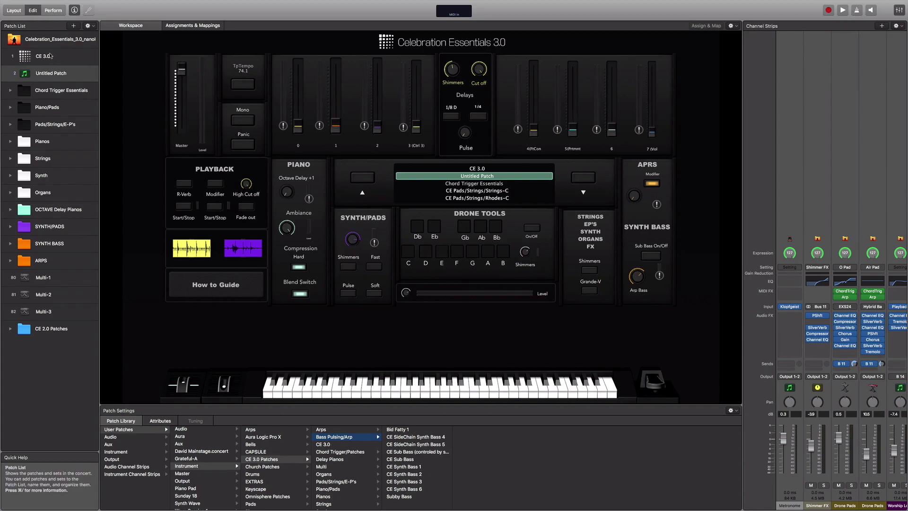
pyautogui.click(330, 452)
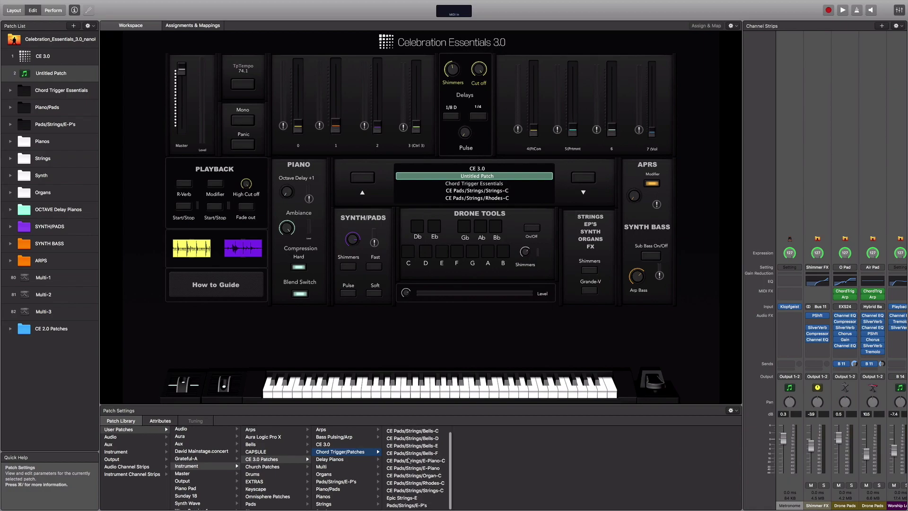
pyautogui.scroll(-1, 410, 460)
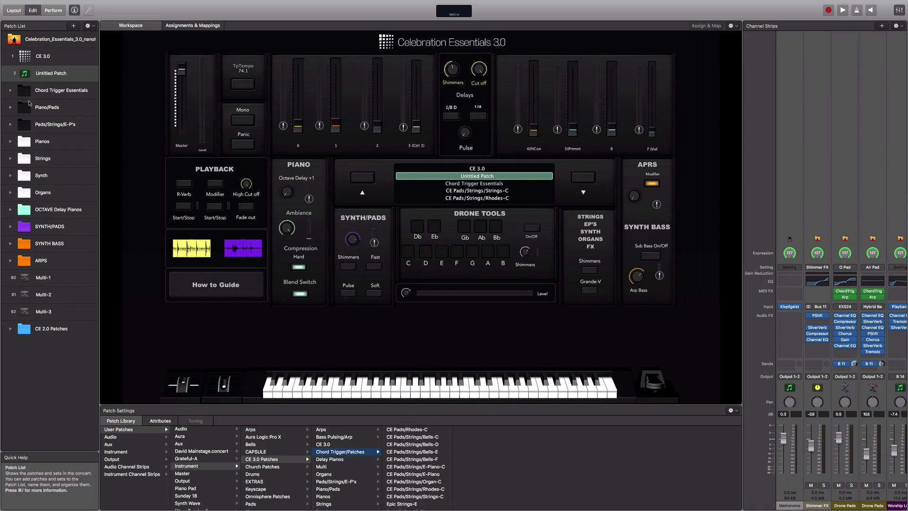
# Expand Chord Trigger Essentials and view the Delay Pianos and Multi patch folders.
pyautogui.click(10, 91)
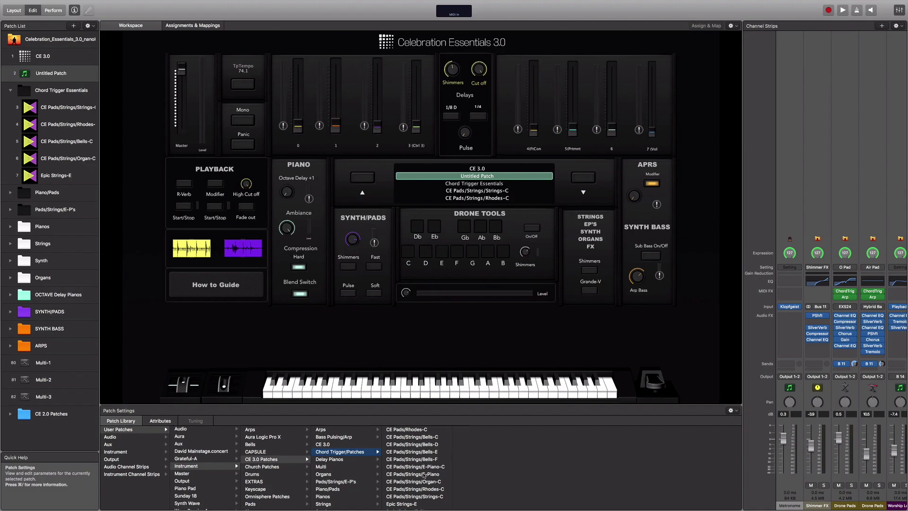
pyautogui.scroll(-2, 422, 462)
pyautogui.scroll(2, 423, 475)
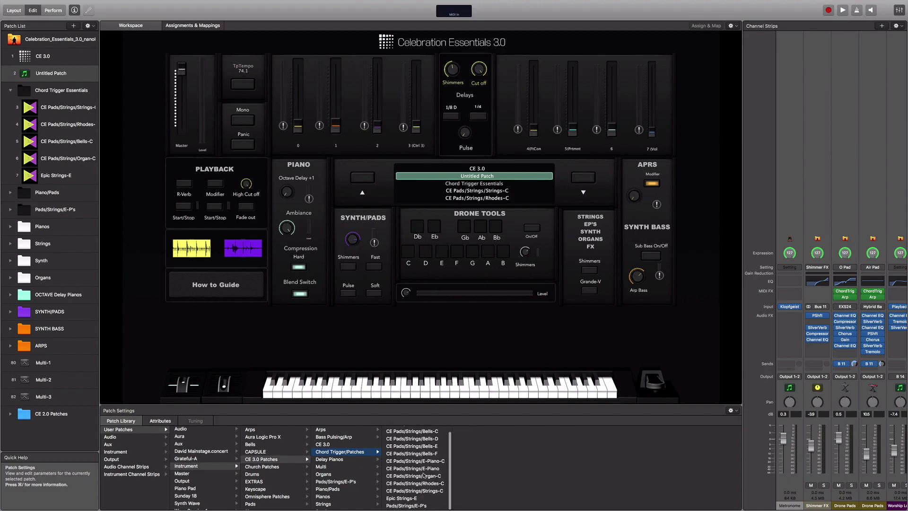
pyautogui.click(333, 460)
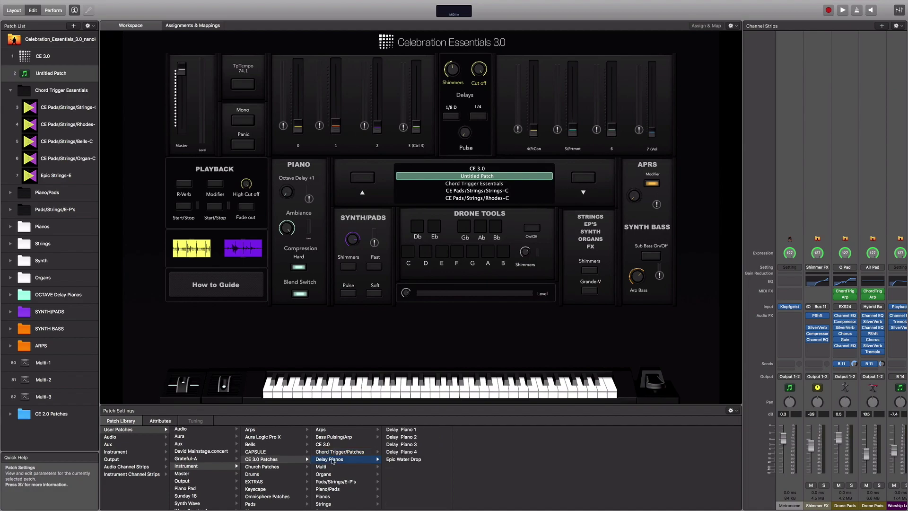
pyautogui.click(321, 468)
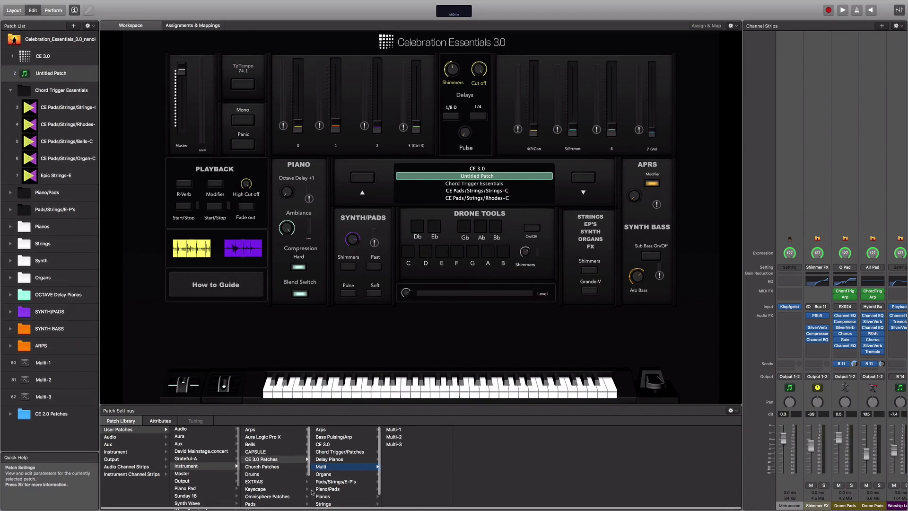
# View Strings, Piano/Pads and Pads/Strings/E-P's patches, then show the Shimmer FX strip's library.
pyautogui.scroll(-3, 298, 487)
pyautogui.click(332, 504)
pyautogui.click(333, 490)
pyautogui.click(333, 482)
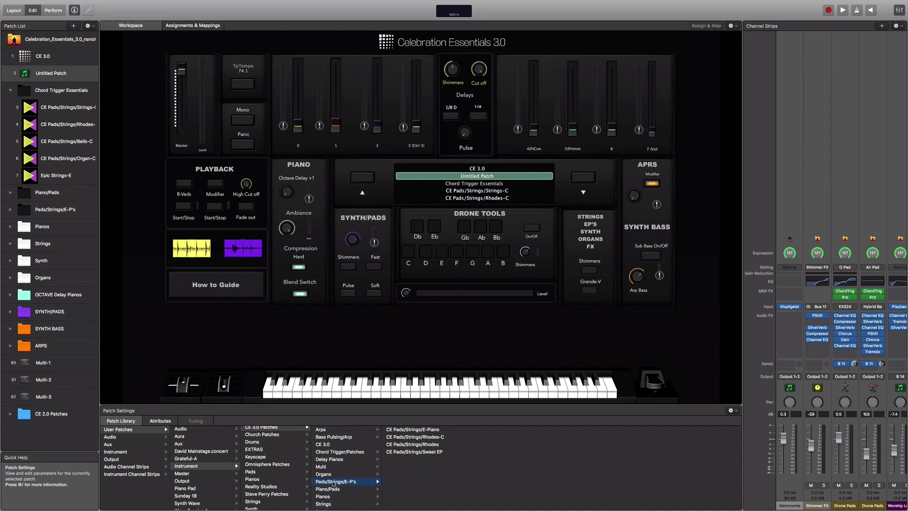
pyautogui.click(824, 480)
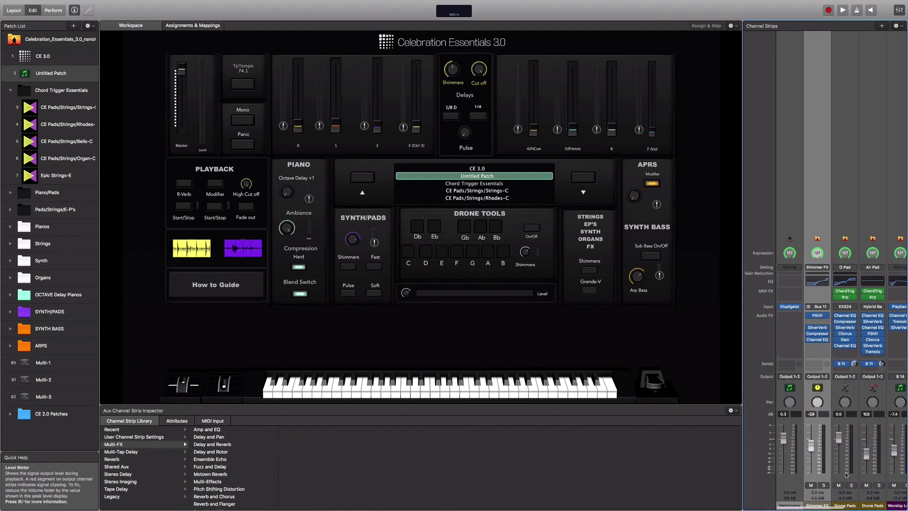
# Switch to the CE 3.0 patch and show the CE Arp 6 strip's CE 3.0 Arps settings.
pyautogui.click(50, 60)
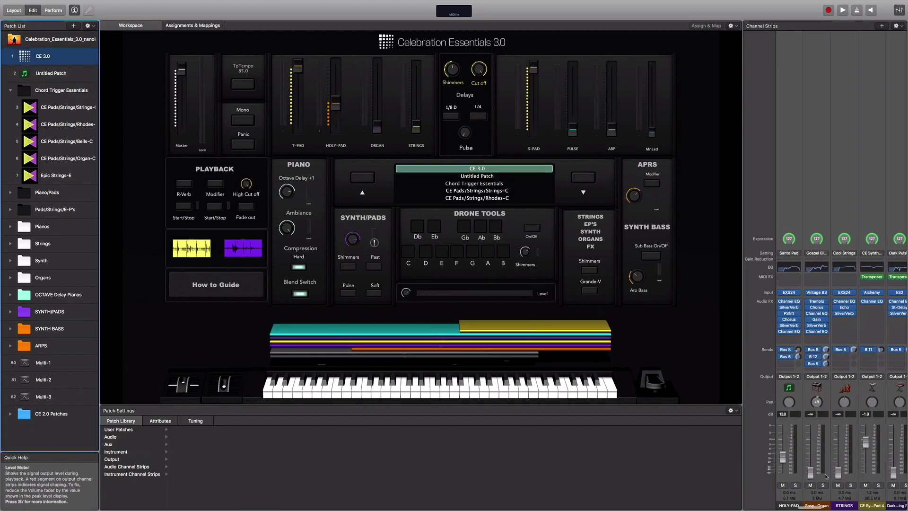
pyautogui.hscroll(-4, 813, 468)
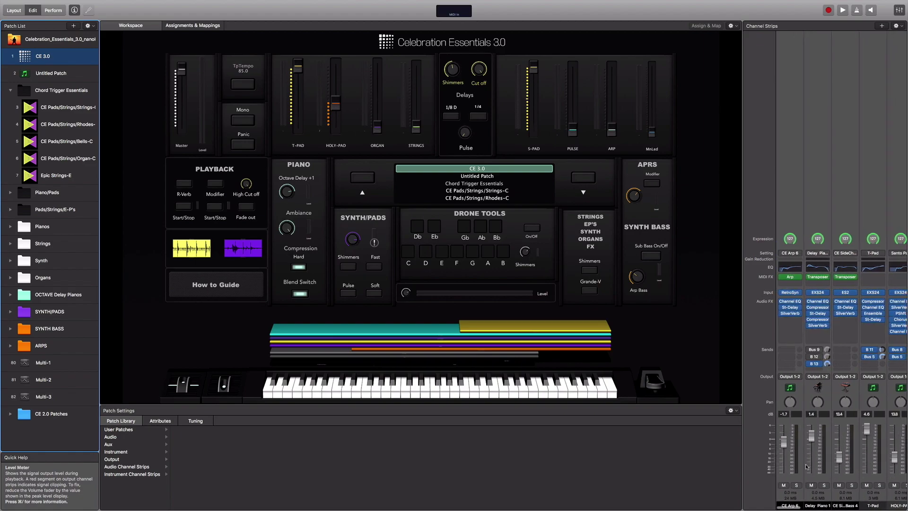
pyautogui.click(794, 475)
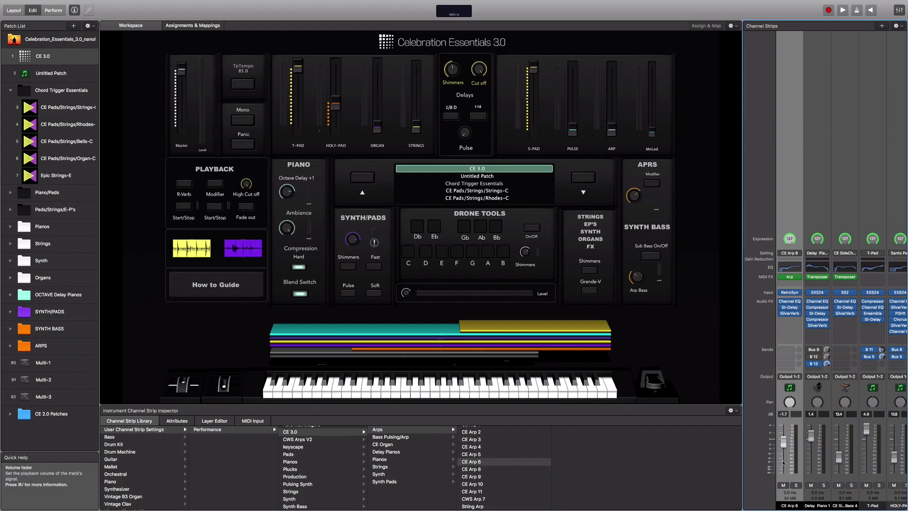
# Create instrument channel strip Inst 368 and open User Channel Strip Settings > Performance > CE 3.0.
pyautogui.click(882, 26)
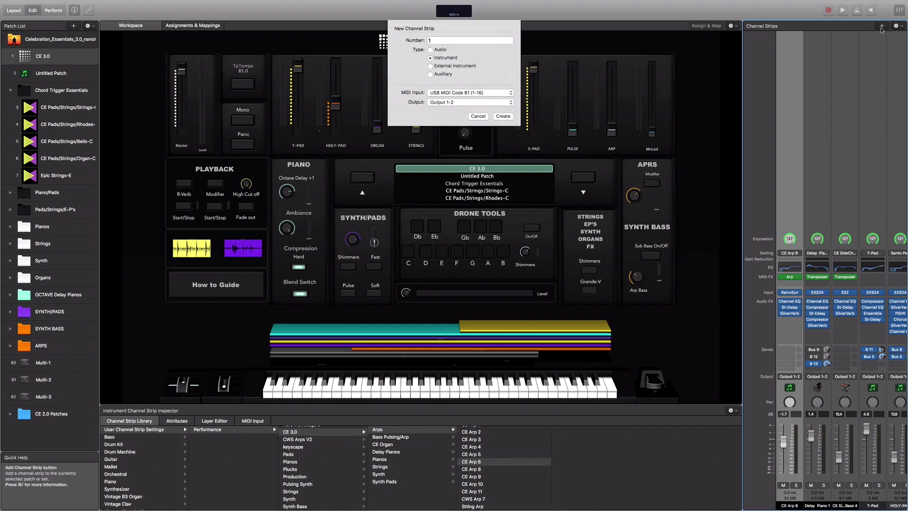
pyautogui.click(511, 120)
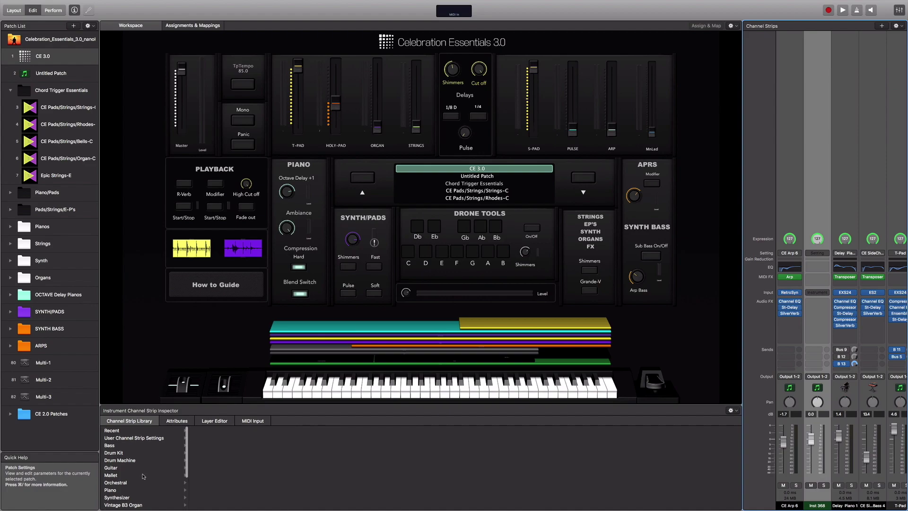
pyautogui.click(130, 437)
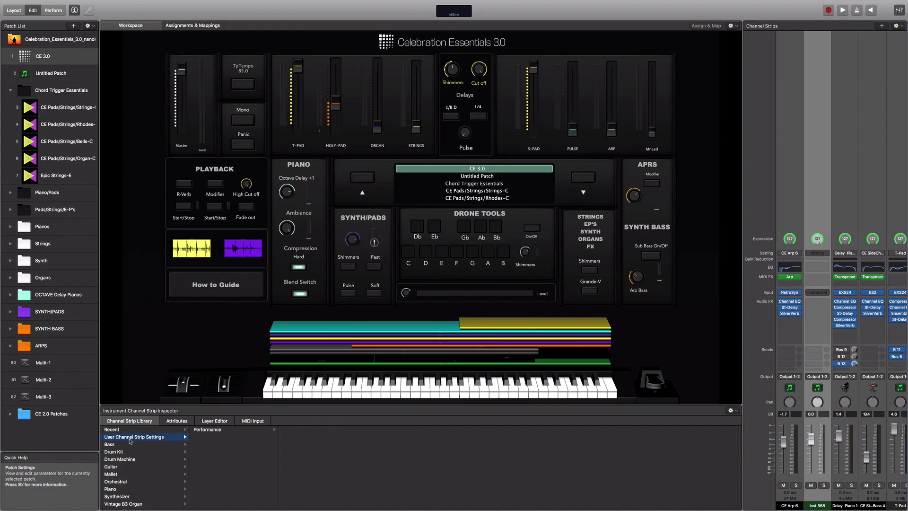
pyautogui.click(199, 430)
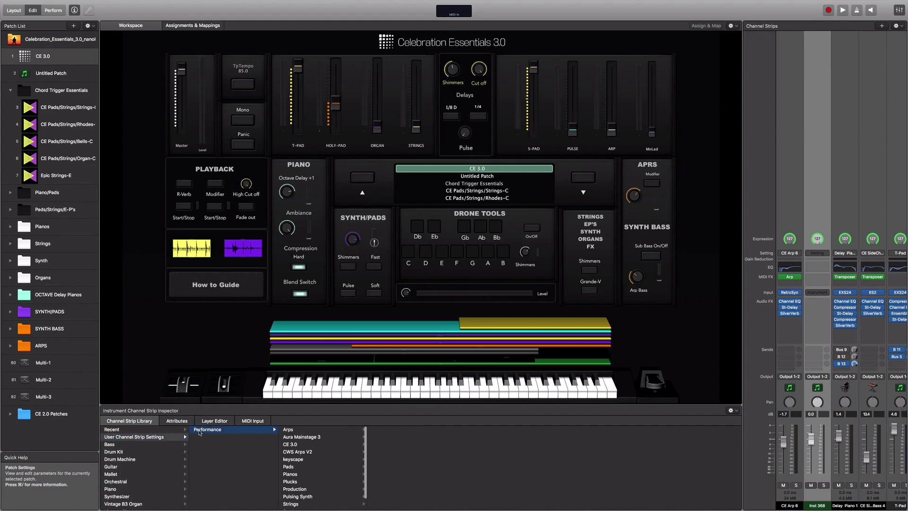
pyautogui.click(295, 445)
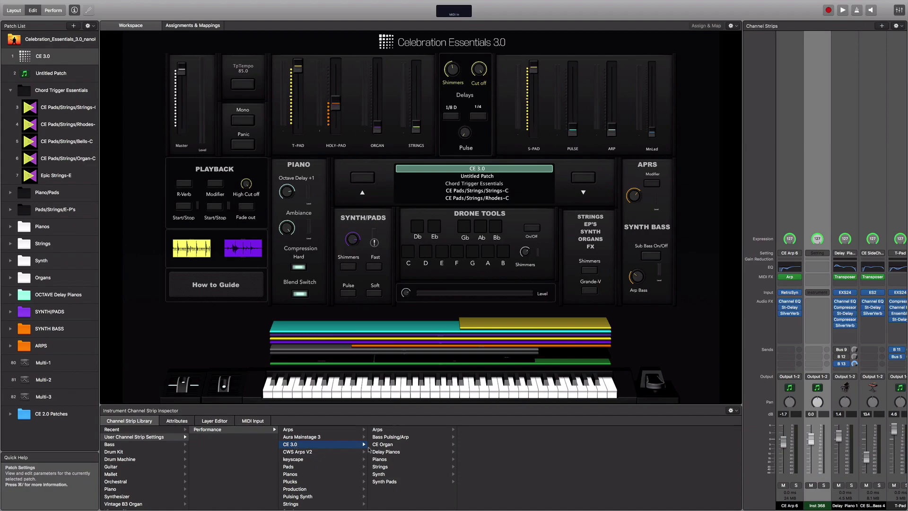
# Browse the CE 3.0 folders: Bass Pulsing/Arp, Arps, CE Organ, Delay Pianos, Pianos, Strings, Synth, Synth Pads.
pyautogui.click(392, 436)
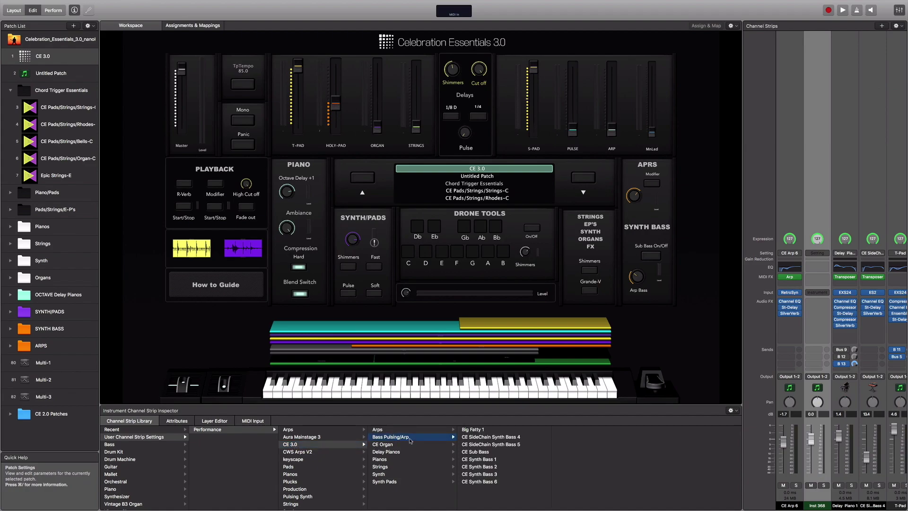
pyautogui.click(405, 430)
pyautogui.click(401, 445)
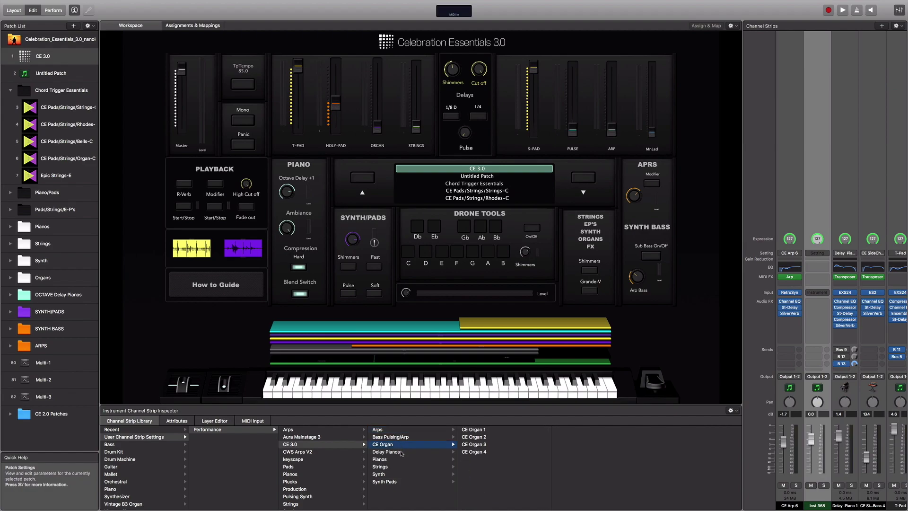
pyautogui.click(402, 452)
pyautogui.click(400, 460)
pyautogui.click(399, 467)
pyautogui.click(398, 474)
pyautogui.click(397, 481)
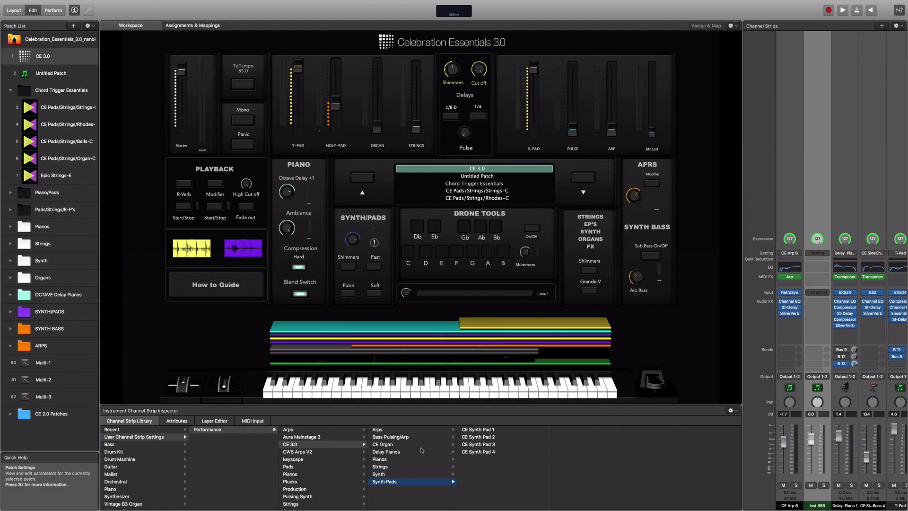
pyautogui.click(401, 466)
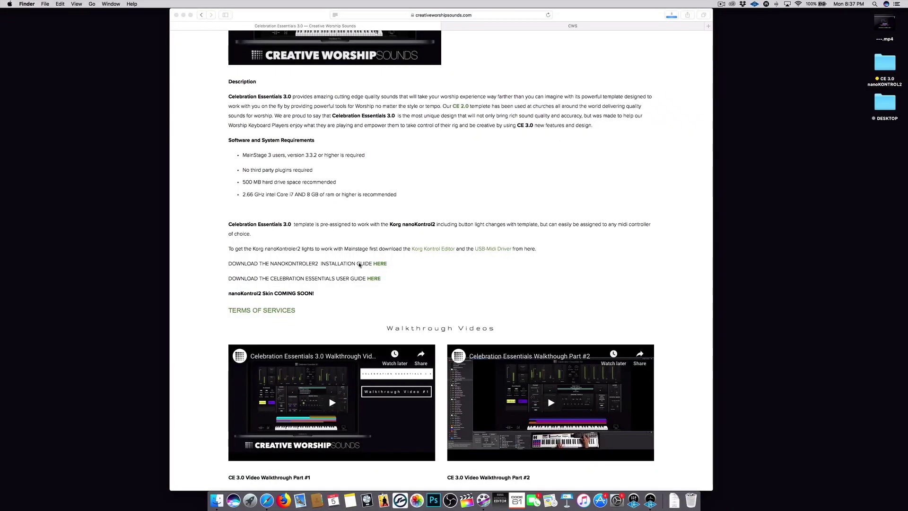
# Download the nanoKONTROL2 installation guide and open the .htm file from Downloads in Safari.
pyautogui.scroll(6, 357, 258)
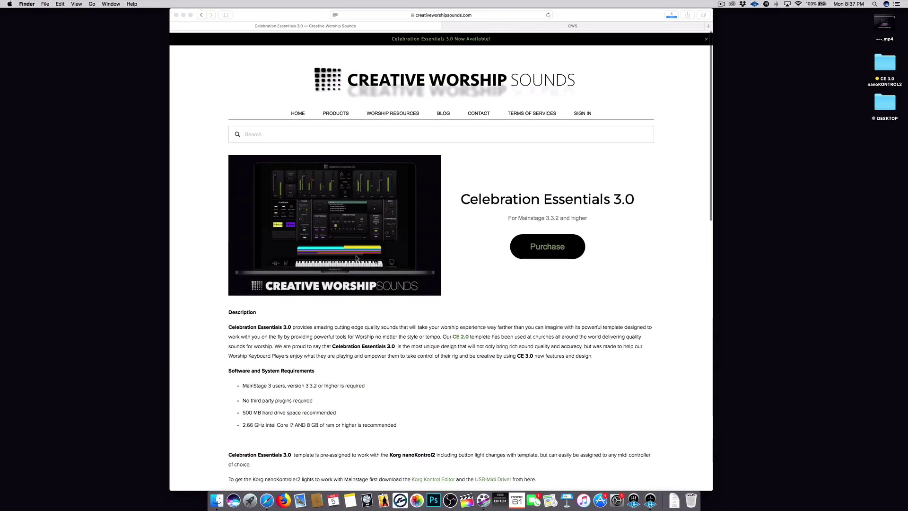
pyautogui.scroll(-7, 355, 259)
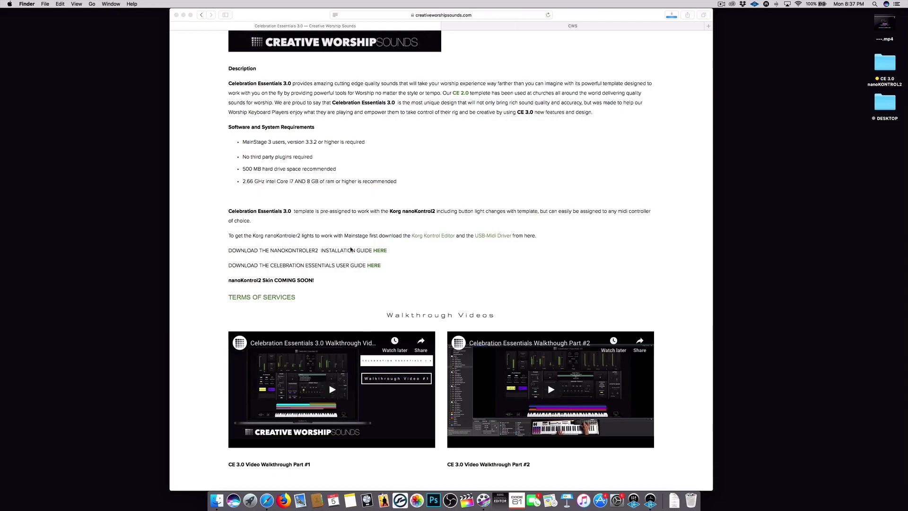
pyautogui.click(380, 252)
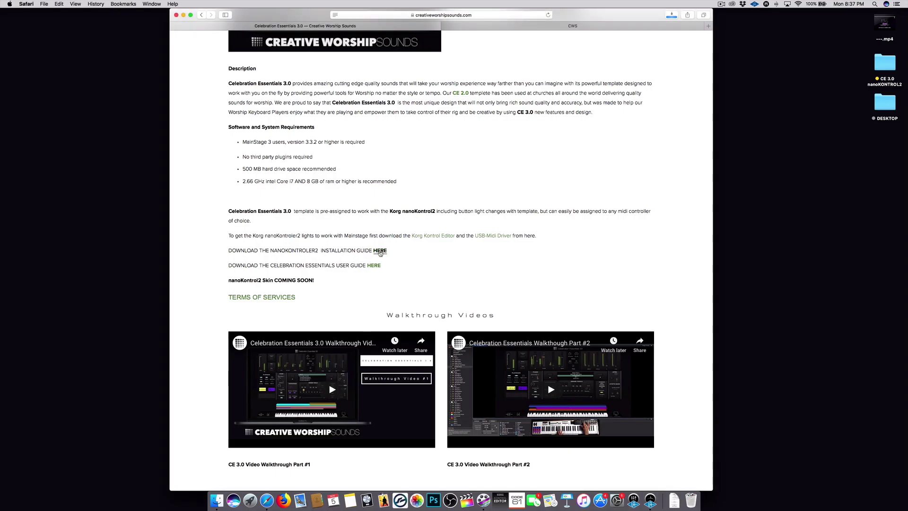
pyautogui.click(380, 251)
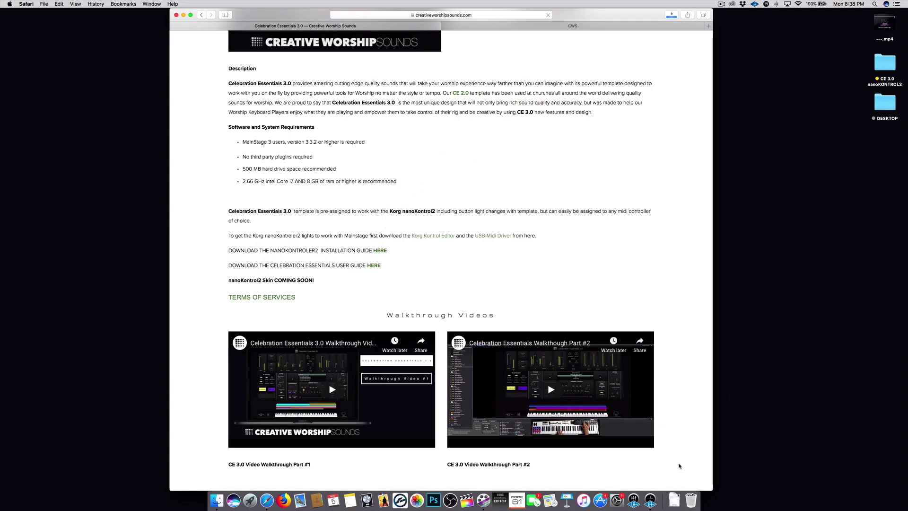
pyautogui.click(675, 500)
pyautogui.click(676, 474)
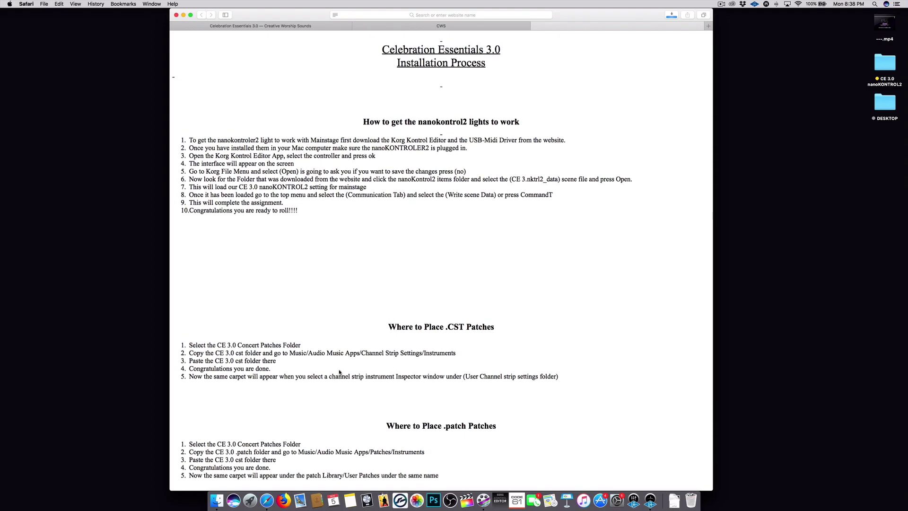
# Highlight the first .CST step in the guide, copying the CE 3.0 cst folder into Channel Strip Settings/Instruments, then clear the selection.
pyautogui.moveTo(187, 341); pyautogui.dragTo(311, 349)
pyautogui.click(209, 354)
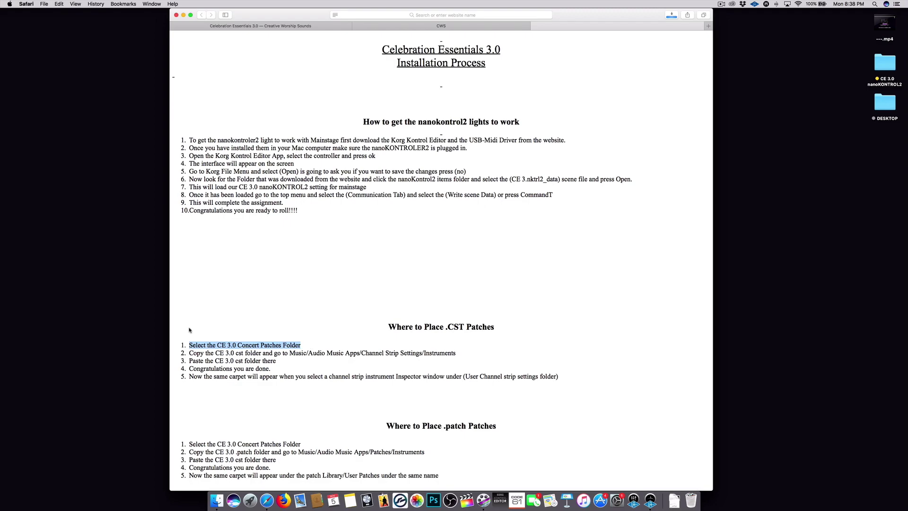